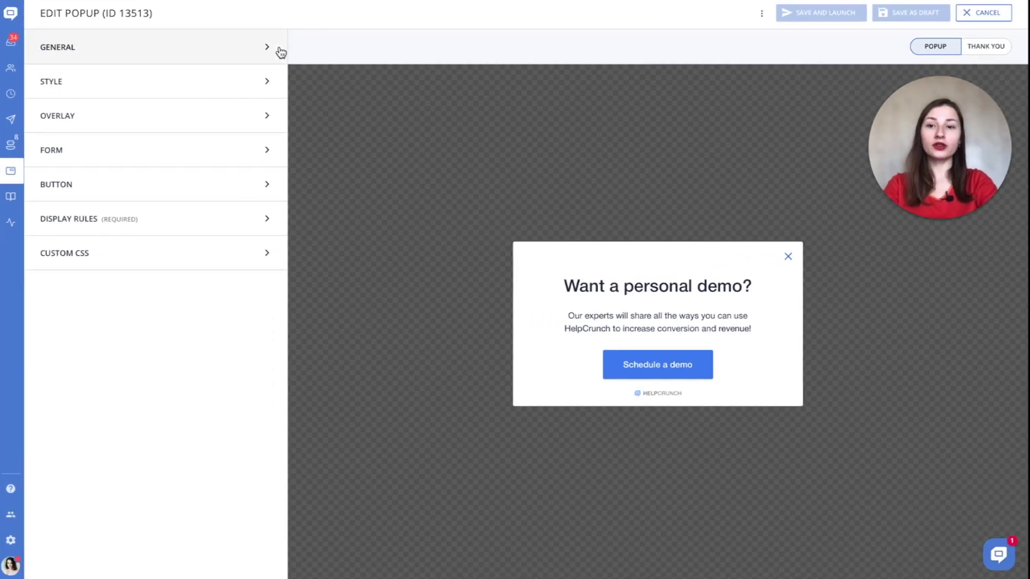
{"action": "left_click", "coordinate": [266, 47]}
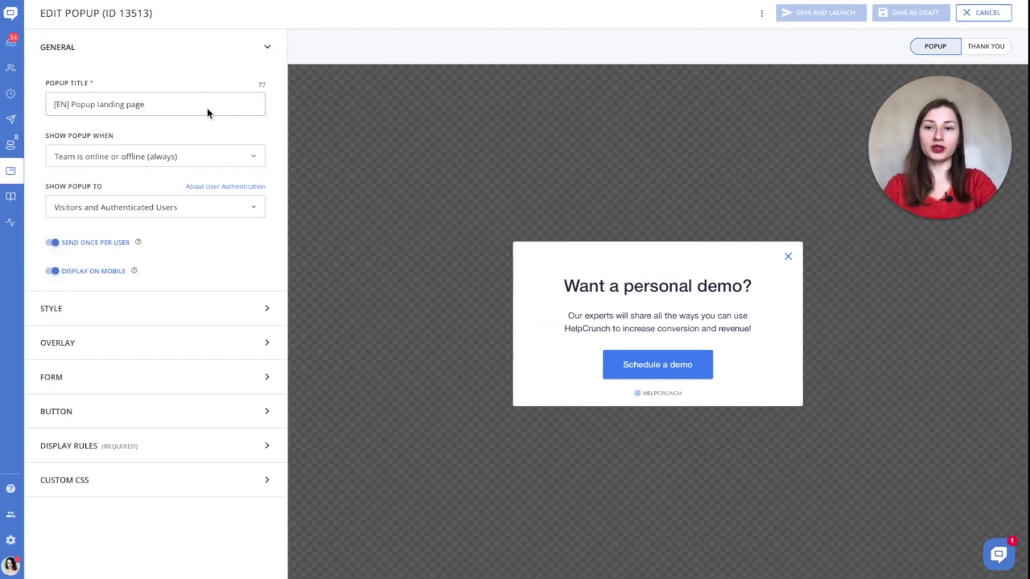
{"action": "left_click", "coordinate": [190, 163]}
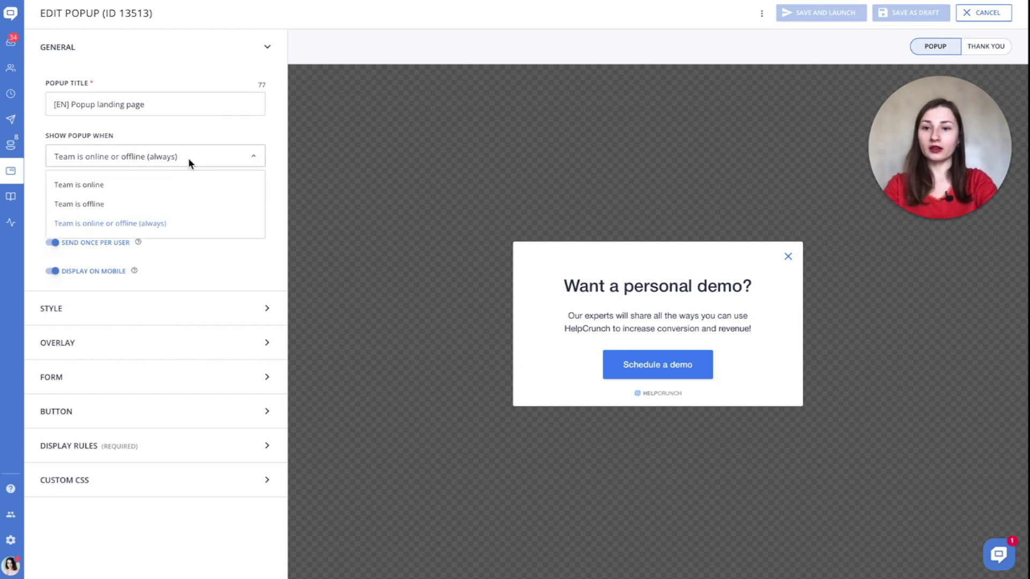
{"action": "left_click", "coordinate": [189, 157]}
{"action": "left_click", "coordinate": [186, 208]}
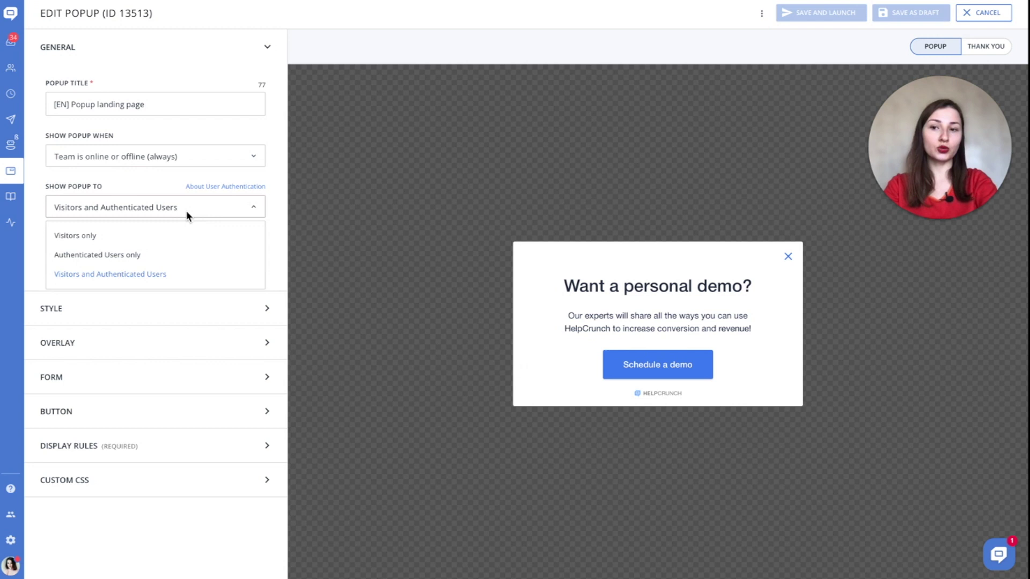
{"action": "left_click", "coordinate": [187, 209]}
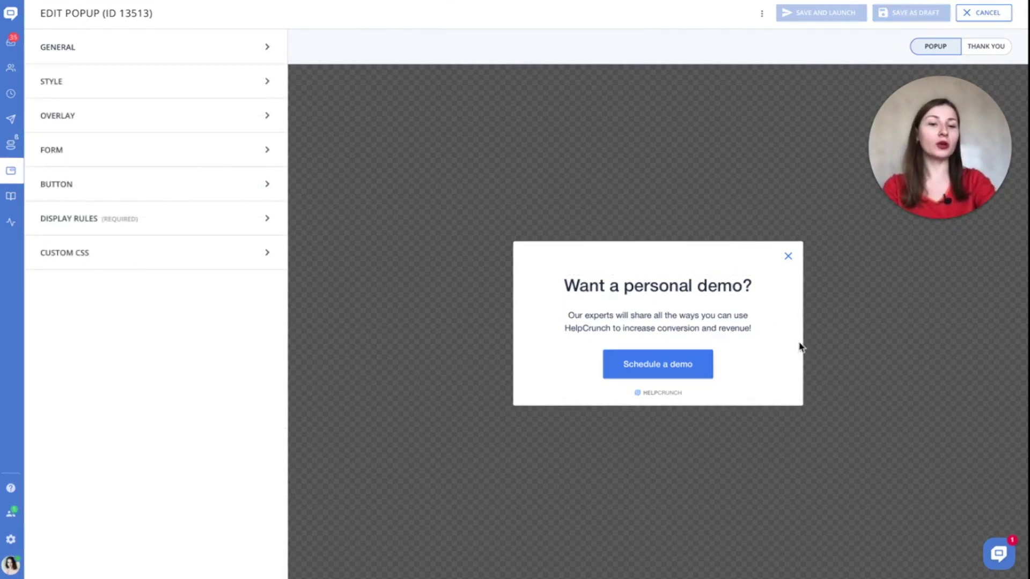
Change the popup heading to DON'T TELL... SHOW ME with an eyes emoji
{"action": "left_click", "coordinate": [678, 287]}
{"action": "triple_click", "coordinate": [678, 286]}
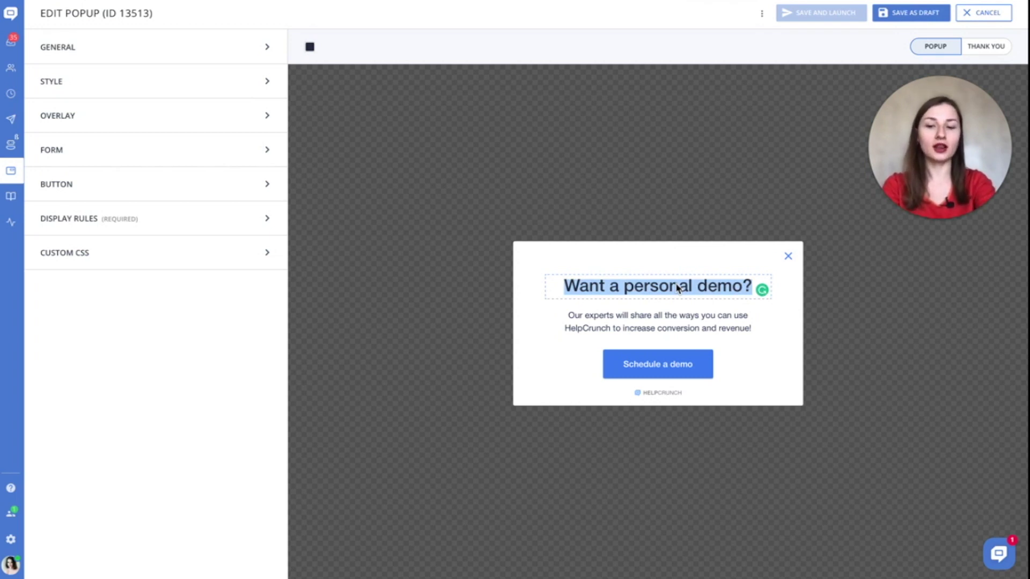
{"action": "type", "text": "DON'T TELL... SHOW ME"}
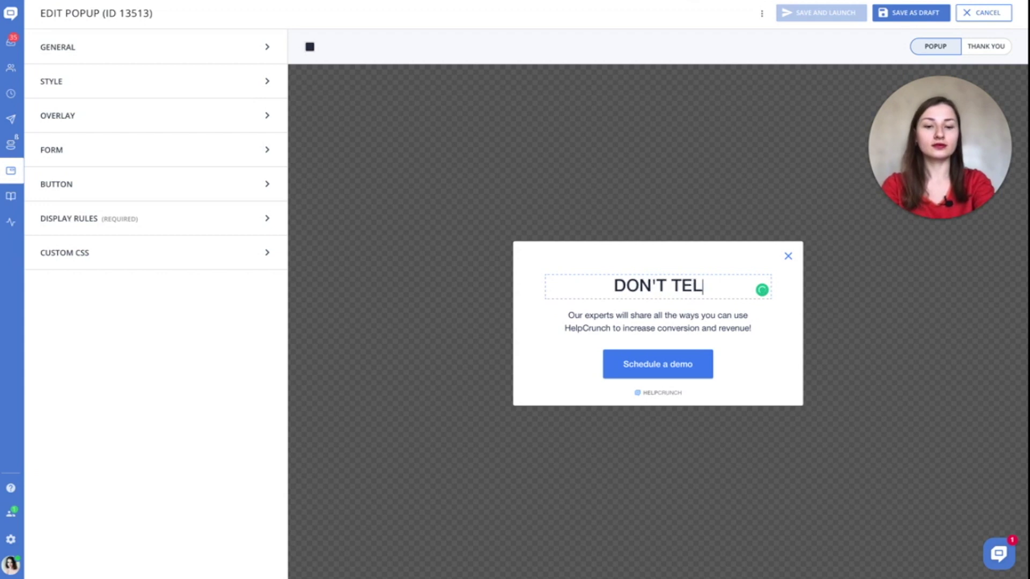
{"action": "key", "text": "ctrl+super+space"}
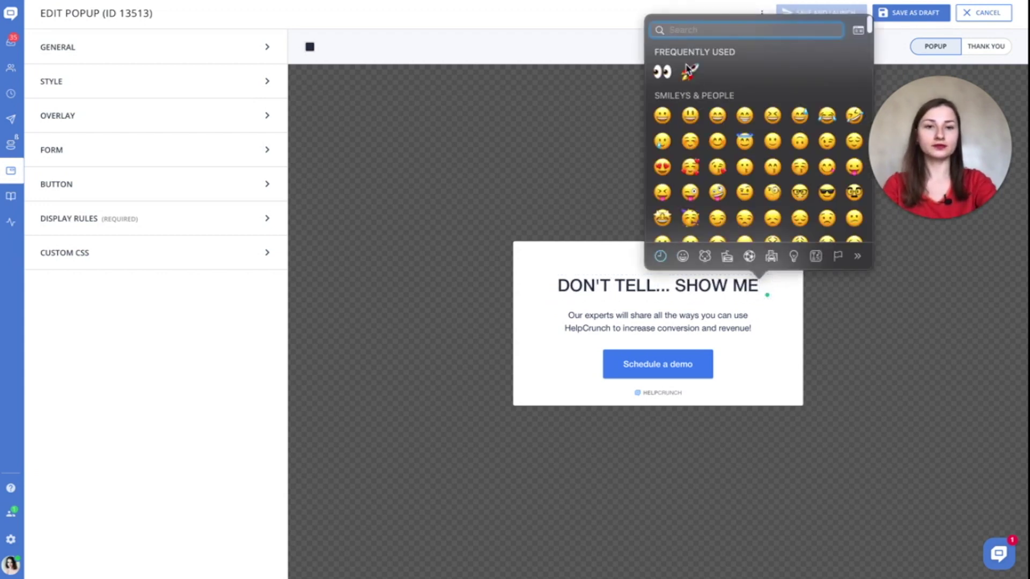
{"action": "left_click", "coordinate": [668, 72]}
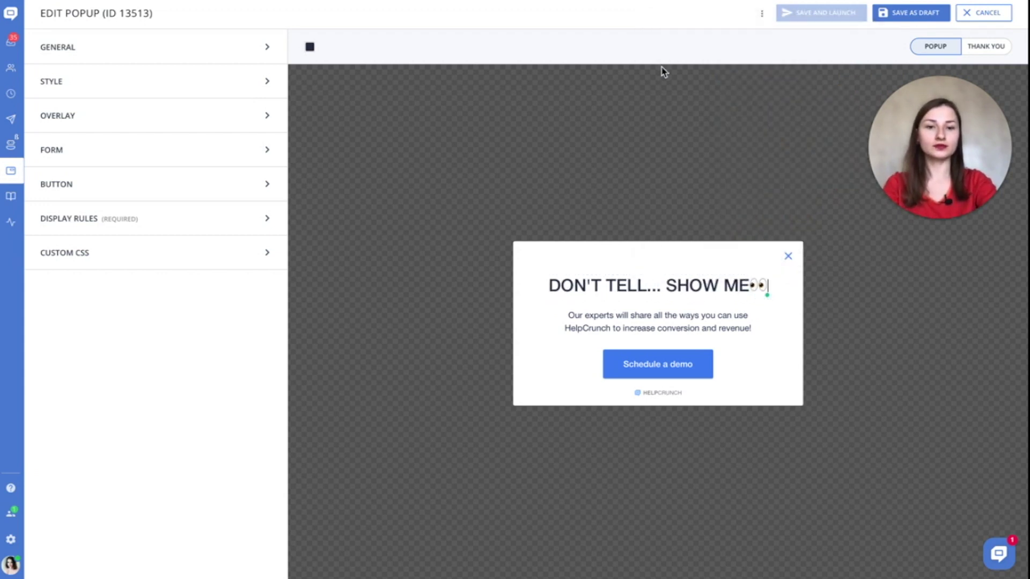
Replace the body with 'Looking to boost customer engagement?', a video invitation, a rocket emoji and a blank line
{"action": "triple_click", "coordinate": [651, 325]}
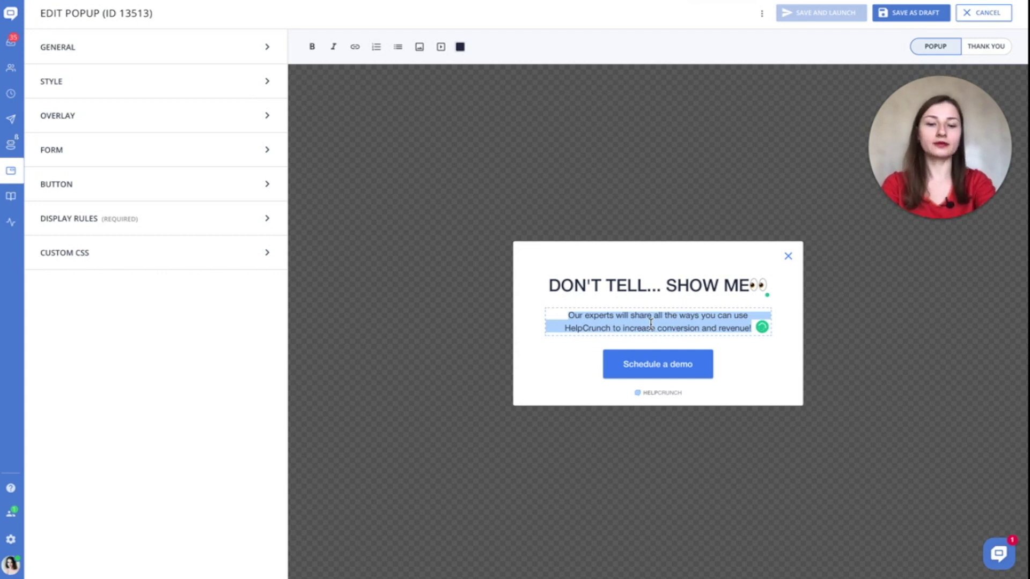
{"action": "type", "text": "Looking to boost"}
{"action": "key", "text": "ctrl+super+space"}
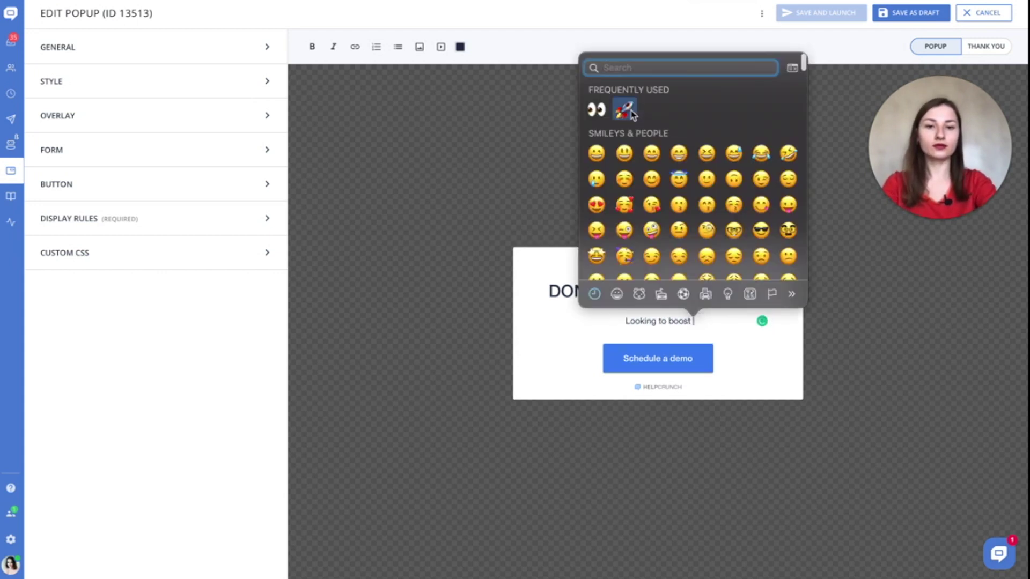
{"action": "left_click", "coordinate": [626, 109]}
{"action": "type", "text": "customer engagement?"}
{"action": "key", "text": "Return"}
{"action": "type", "text": "Watch the video to discover all the popup"}
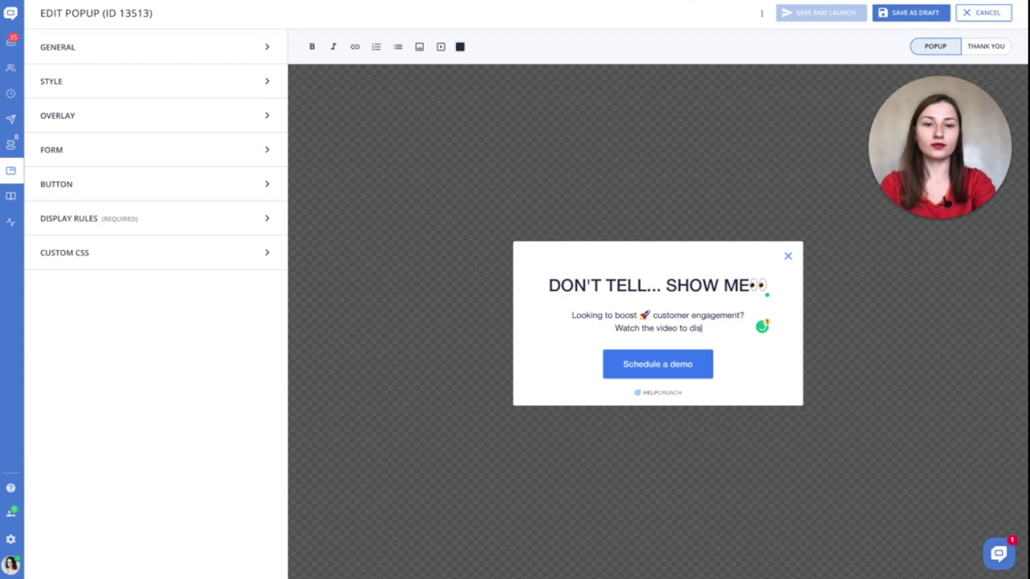
{"action": "key", "text": "BackSpace"}
{"action": "key", "text": "BackSpace"}
{"action": "key", "text": "BackSpace"}
{"action": "type", "text": "ALL THE P"}
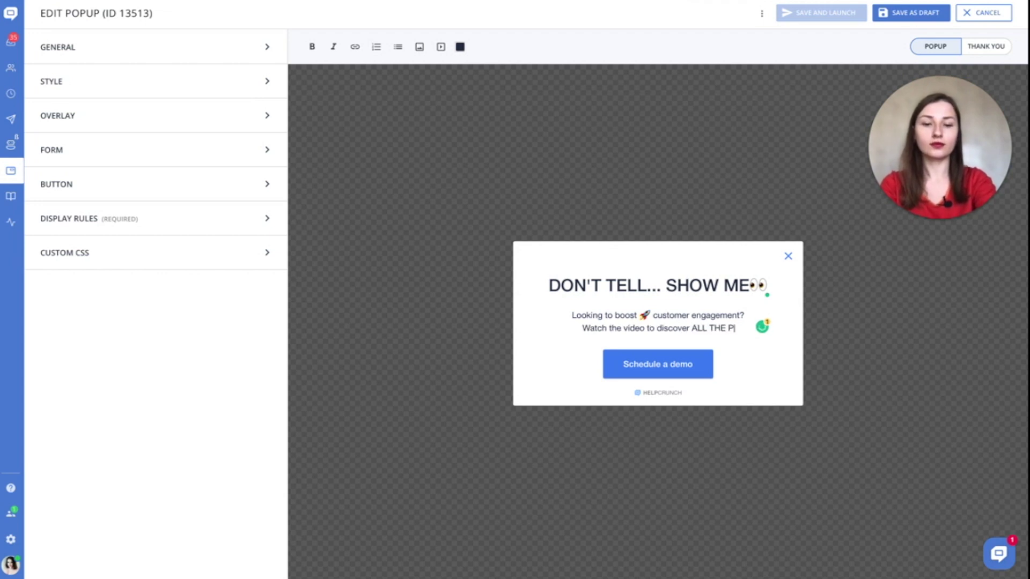
{"action": "type", "text": "OPUP FEATURES!"}
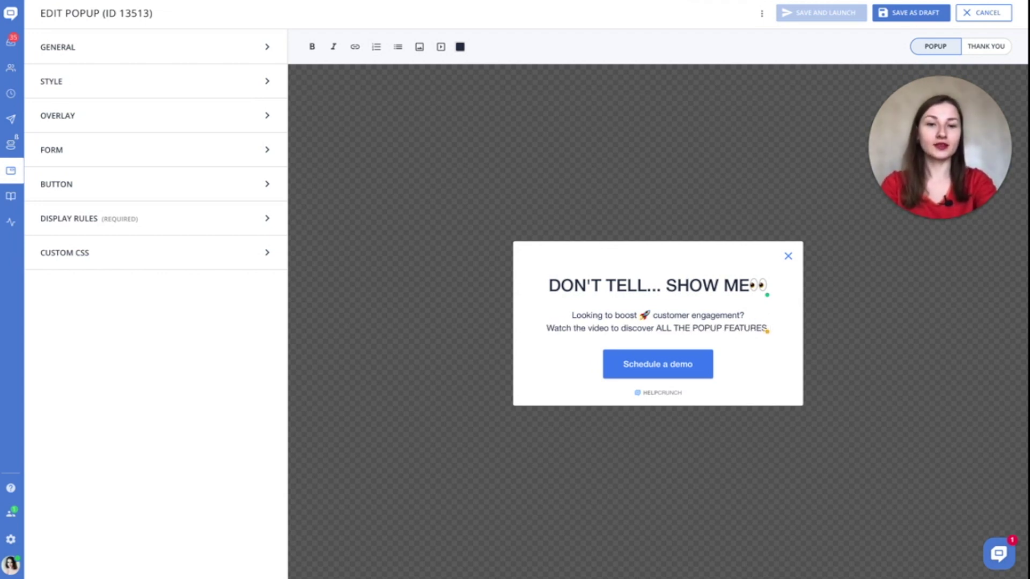
{"action": "key", "text": "Return"}
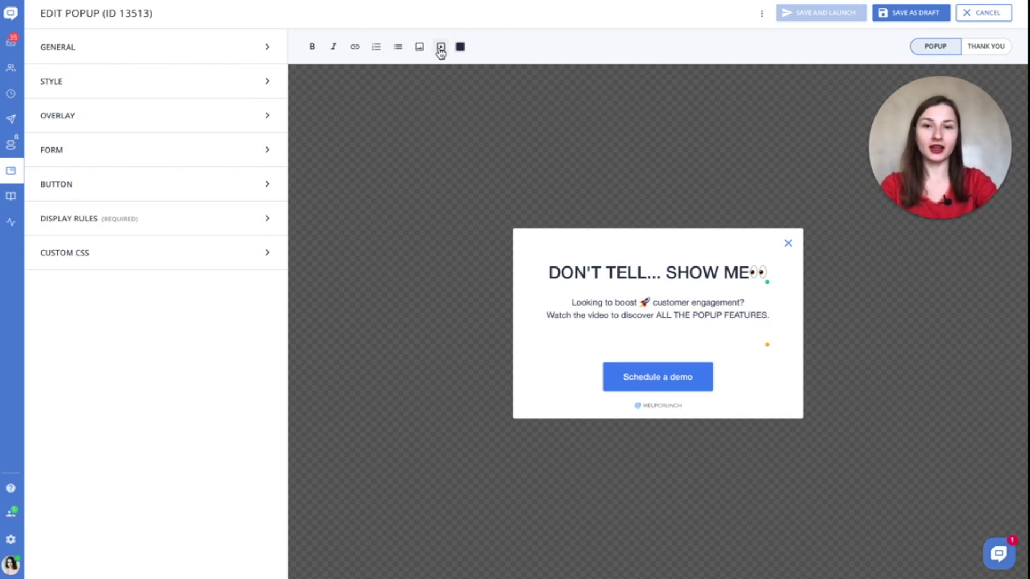
Embed the HelpCrunch Updated Popup Builder YouTube video above the demo button and resize it
{"action": "left_click", "coordinate": [441, 47]}
{"action": "left_click", "coordinate": [470, 273]}
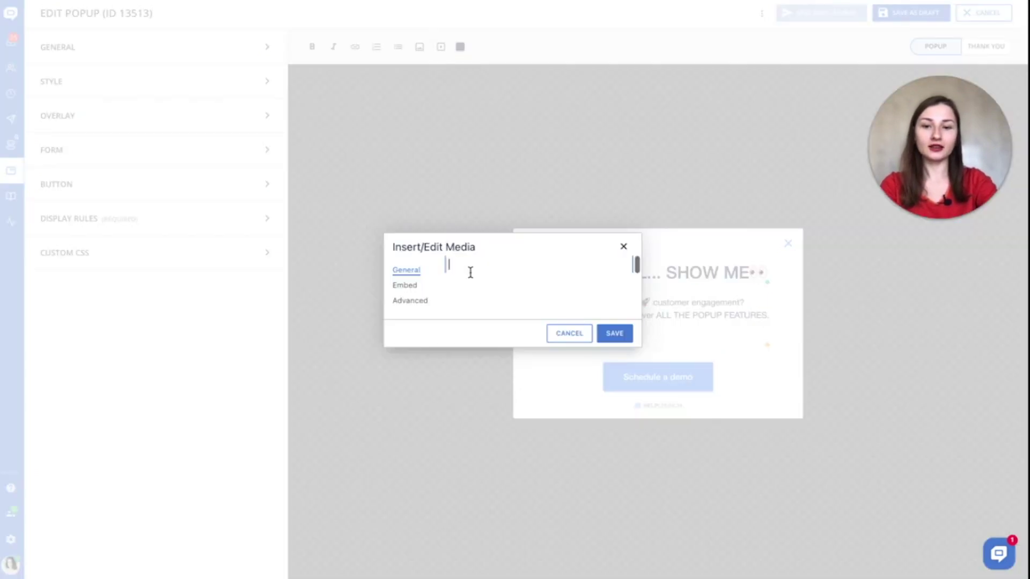
{"action": "type", "text": "https://youtu.be/sAYatfbHH18"}
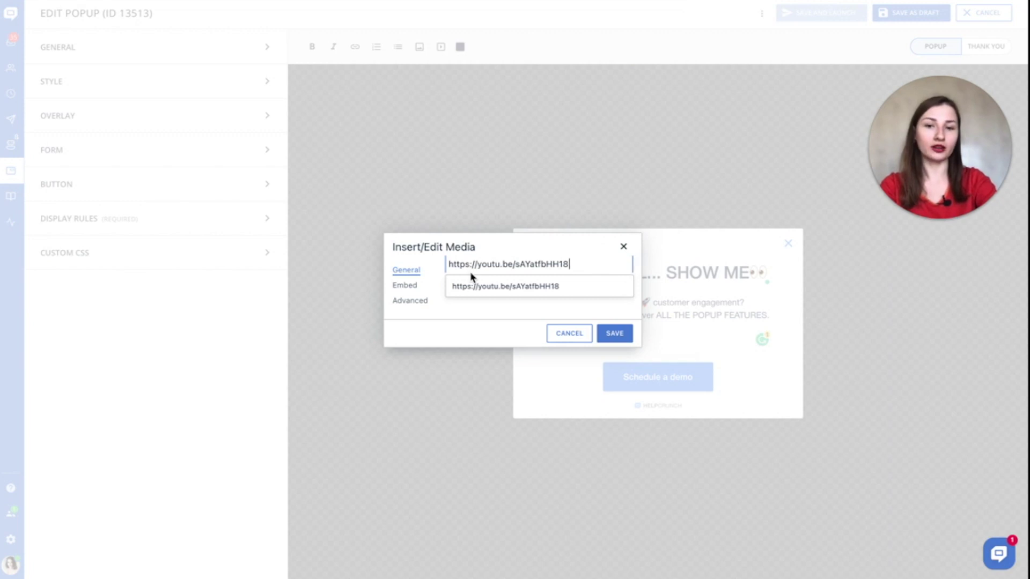
{"action": "left_click", "coordinate": [615, 333]}
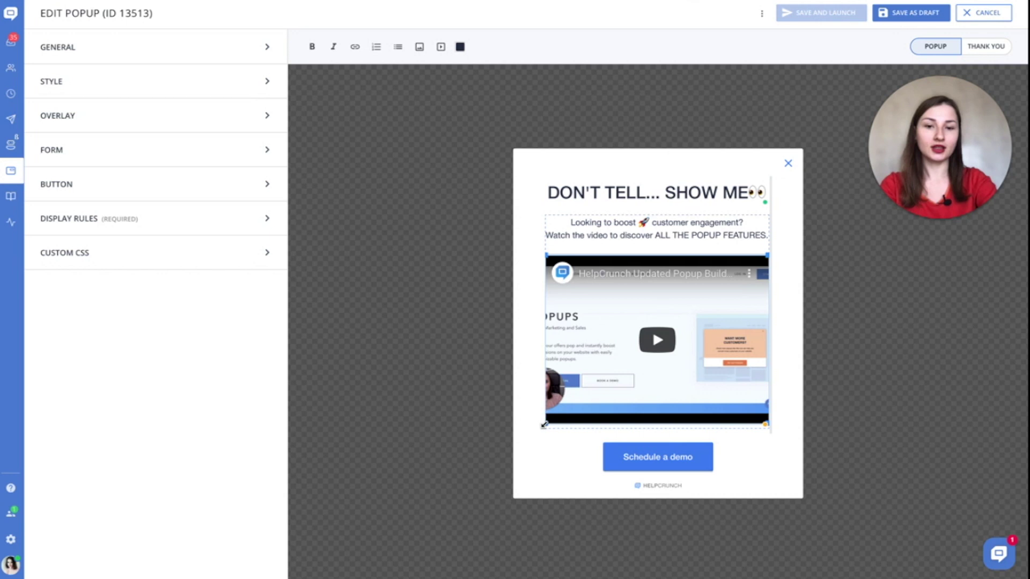
{"action": "left_click_drag", "start_coordinate": [568, 388], "coordinate": [563, 394]}
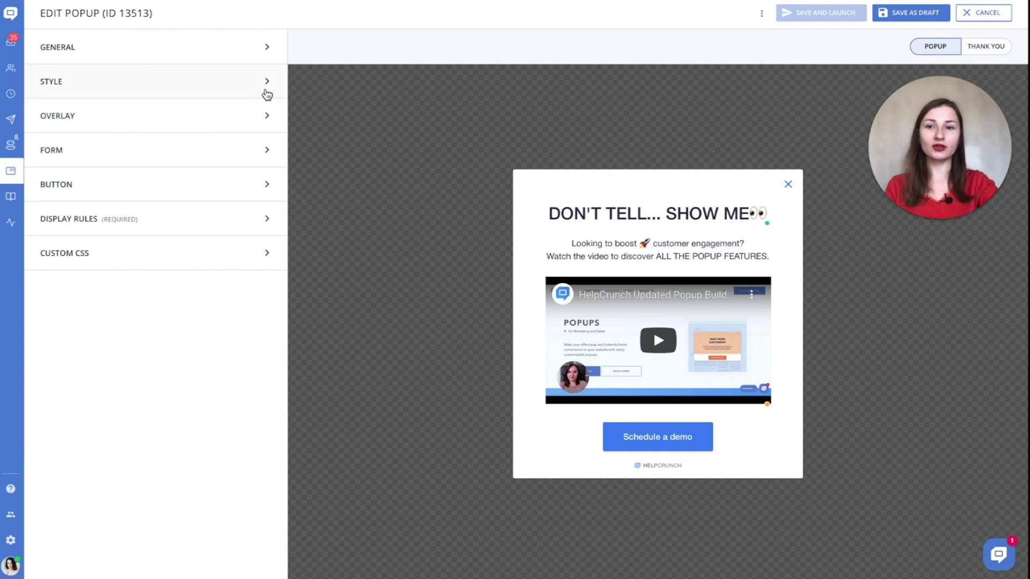
Try the Split Up and Colored popup templates, then choose Big Button
{"action": "left_click", "coordinate": [267, 82]}
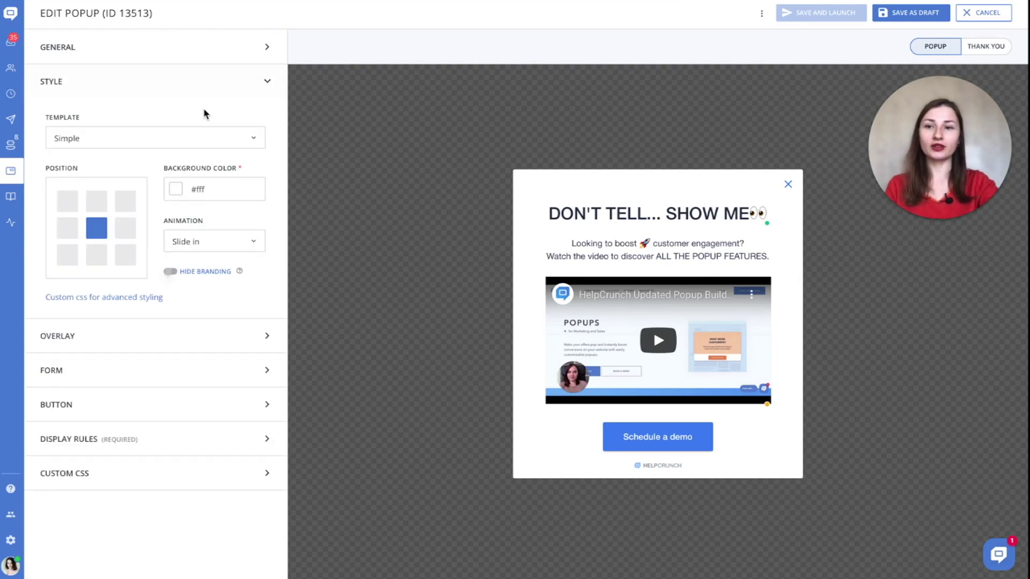
{"action": "left_click", "coordinate": [175, 139]}
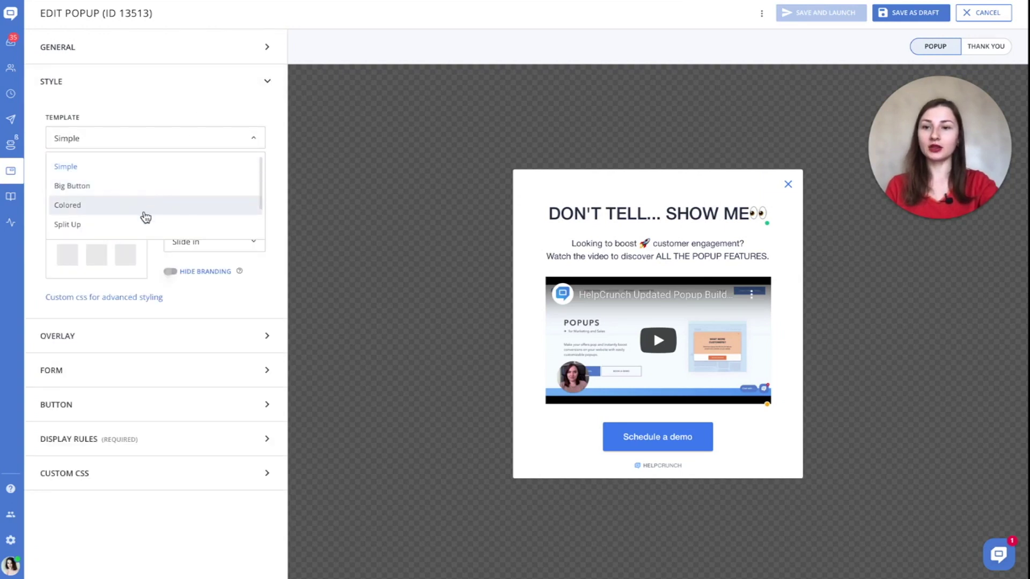
{"action": "left_click", "coordinate": [67, 224]}
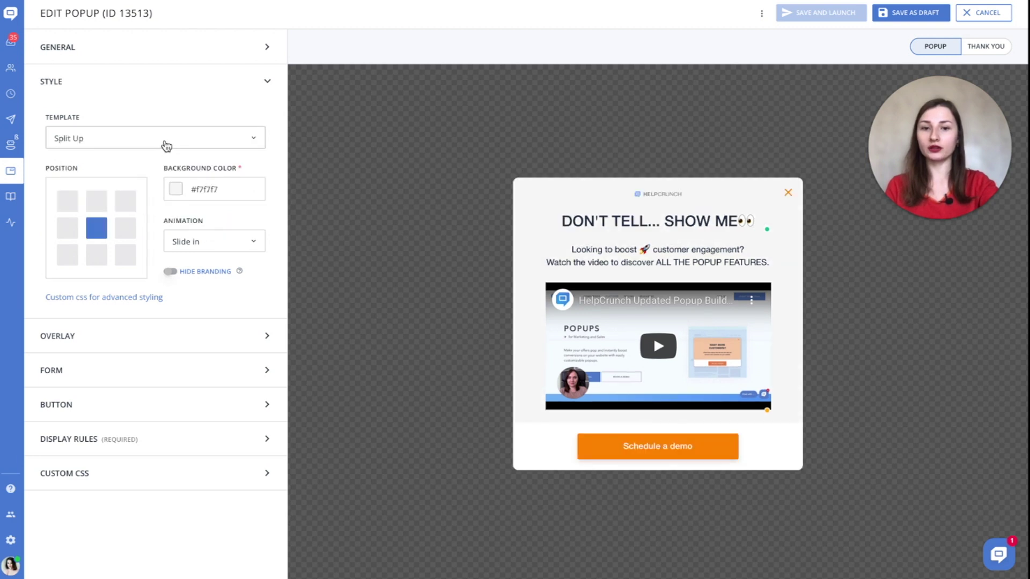
{"action": "left_click", "coordinate": [165, 139]}
{"action": "left_click", "coordinate": [141, 205]}
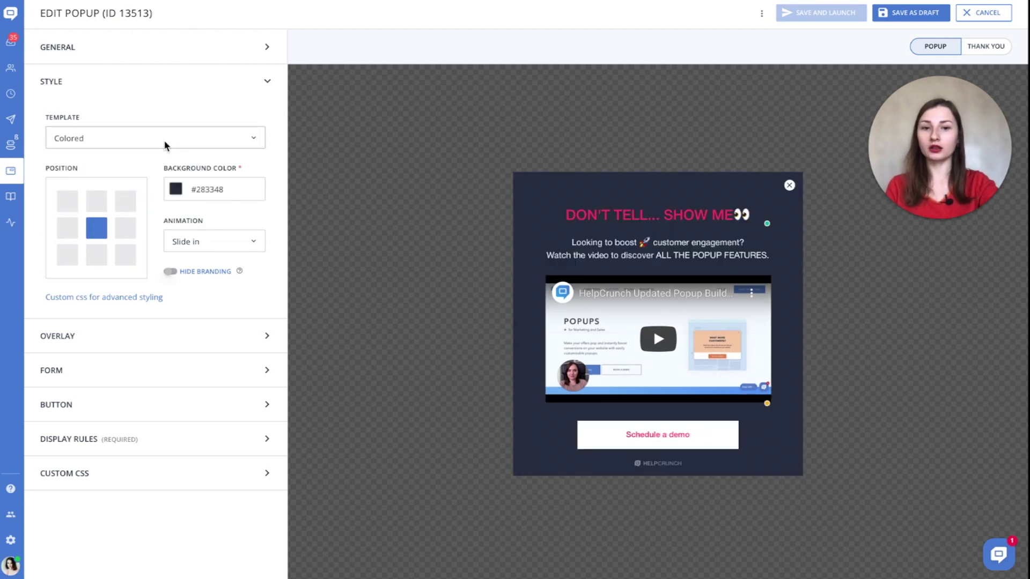
{"action": "left_click", "coordinate": [166, 141]}
{"action": "left_click", "coordinate": [122, 186]}
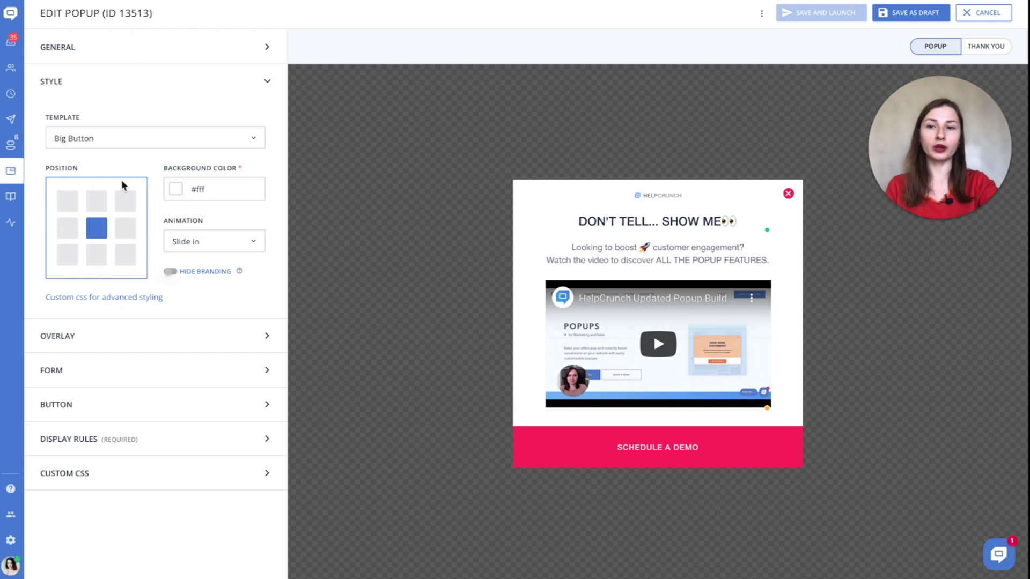
Test top-left and bottom-right popup positions, then return it to the centre
{"action": "left_click", "coordinate": [68, 201]}
{"action": "left_click", "coordinate": [96, 229]}
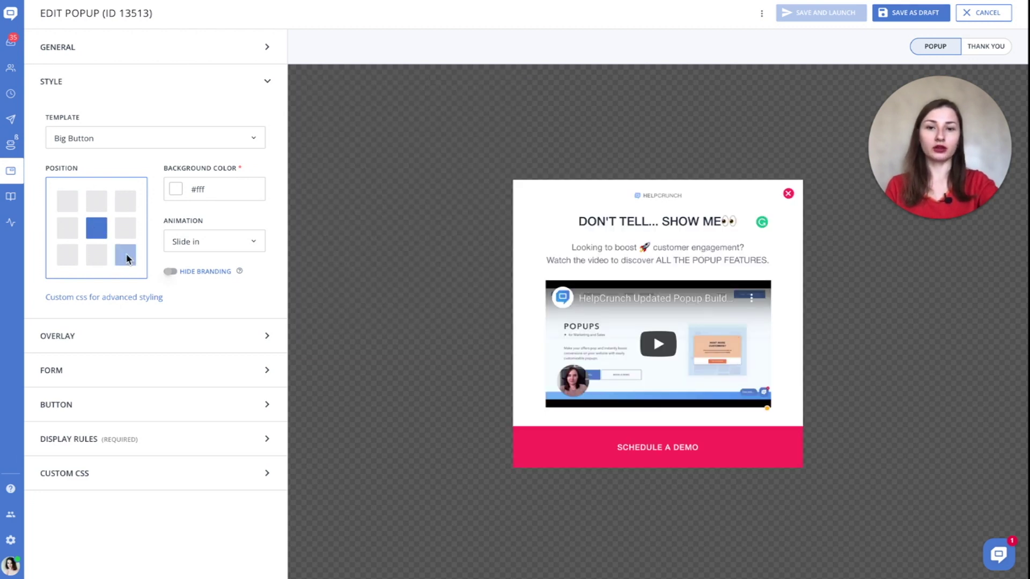
{"action": "left_click", "coordinate": [125, 256]}
{"action": "left_click", "coordinate": [99, 232]}
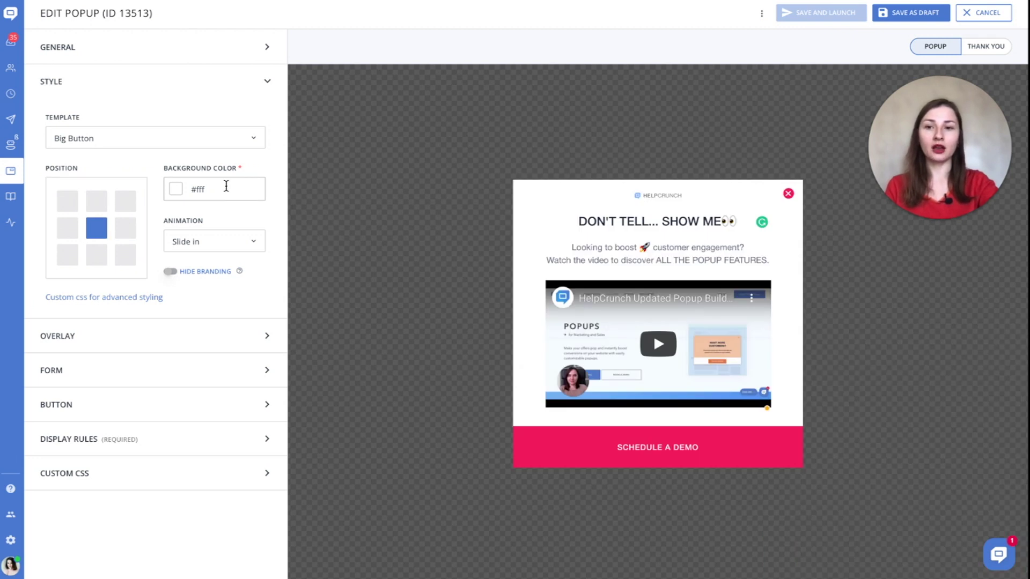
Keep the white popup background and the Slide in entrance animation
{"action": "left_click", "coordinate": [175, 189]}
{"action": "mouse_move", "coordinate": [90, 211]}
{"action": "left_mouse_down"}
{"action": "mouse_move", "coordinate": [106, 207]}
{"action": "mouse_move", "coordinate": [32, 186]}
{"action": "left_mouse_up"}
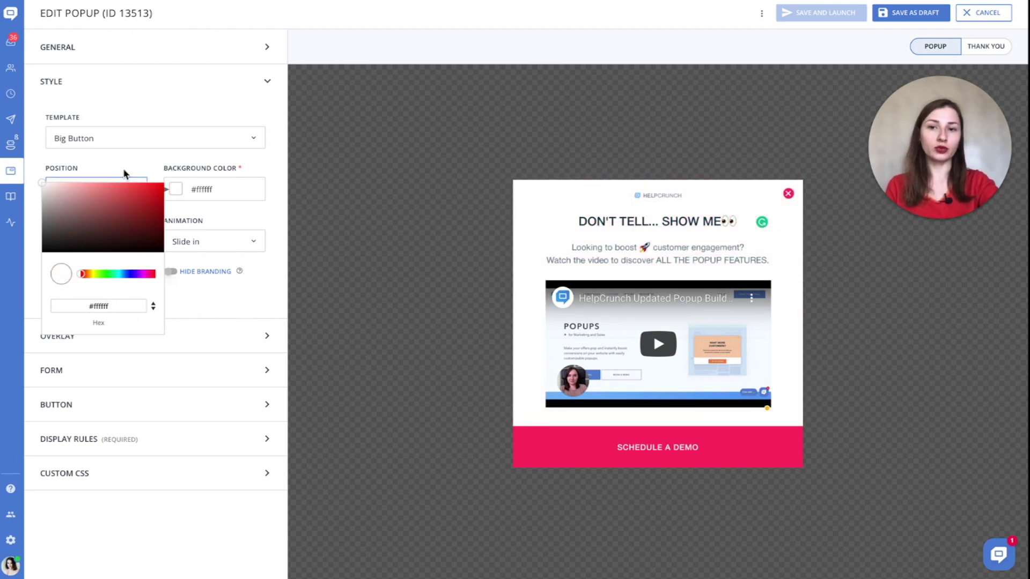
{"action": "left_click", "coordinate": [272, 165]}
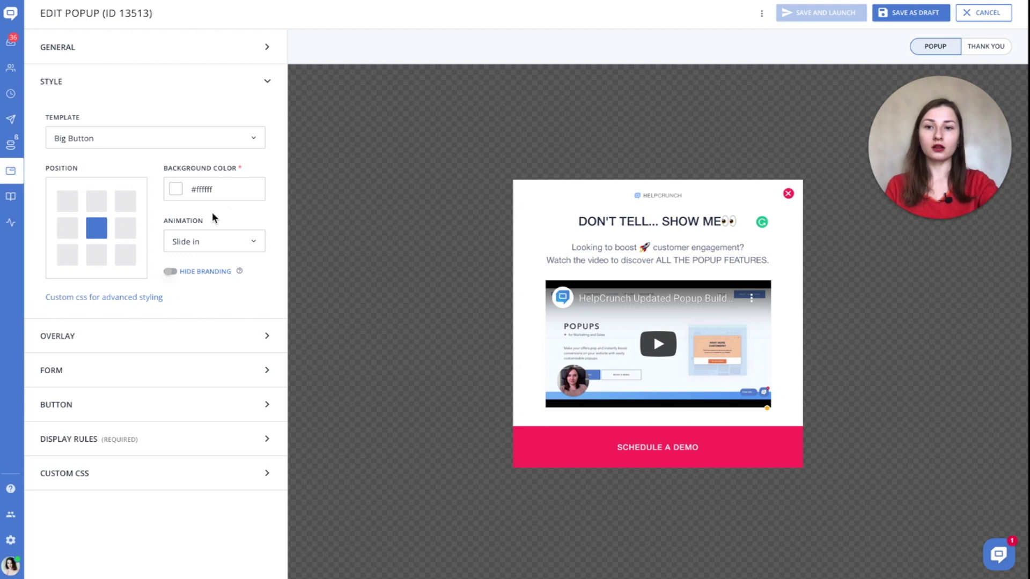
{"action": "left_click", "coordinate": [241, 241]}
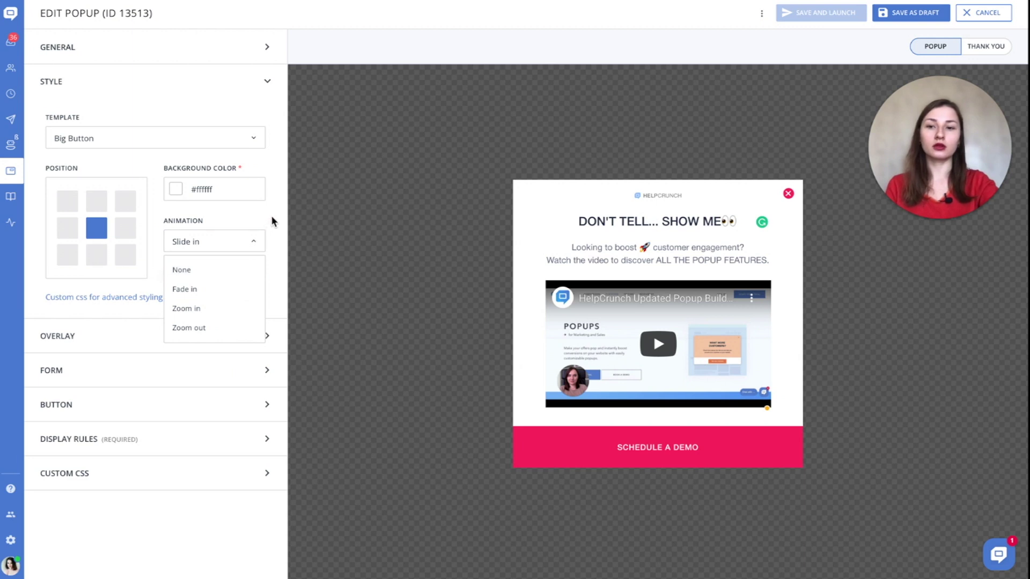
{"action": "scroll", "coordinate": [222, 294], "scroll_direction": "down", "scroll_amount": 2}
{"action": "scroll", "coordinate": [222, 294], "scroll_direction": "up", "scroll_amount": 2}
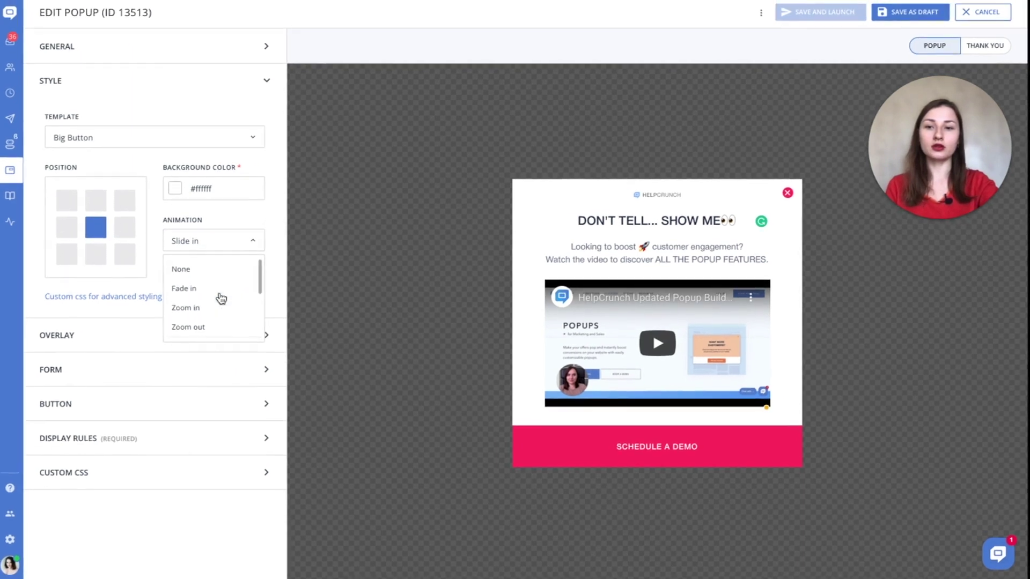
{"action": "left_click", "coordinate": [266, 228]}
{"action": "left_click", "coordinate": [266, 81]}
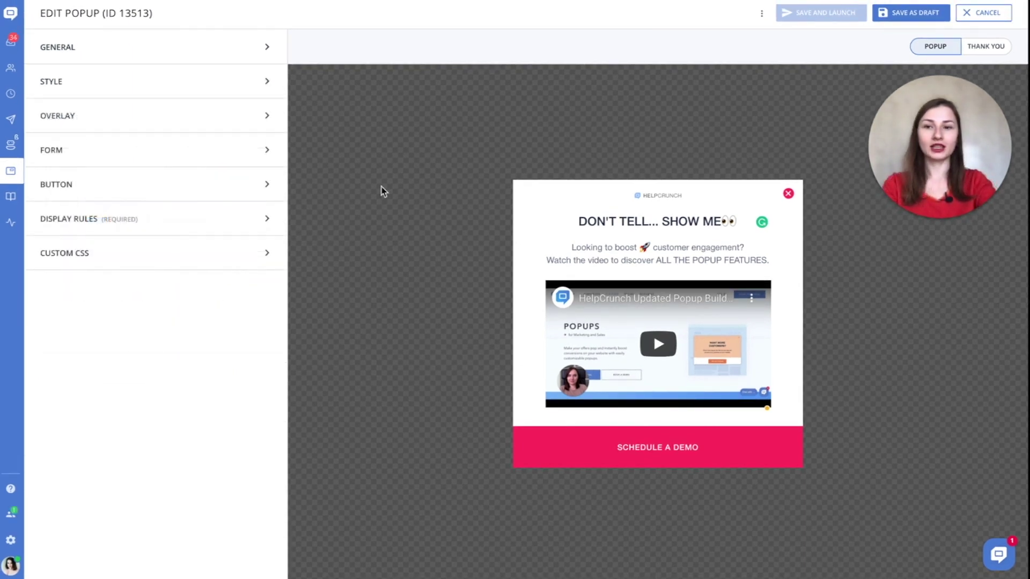
Make the button read 'Start free trial', link to helpcrunch.com/signup.html, with #5184D8 background
{"action": "left_click", "coordinate": [266, 184]}
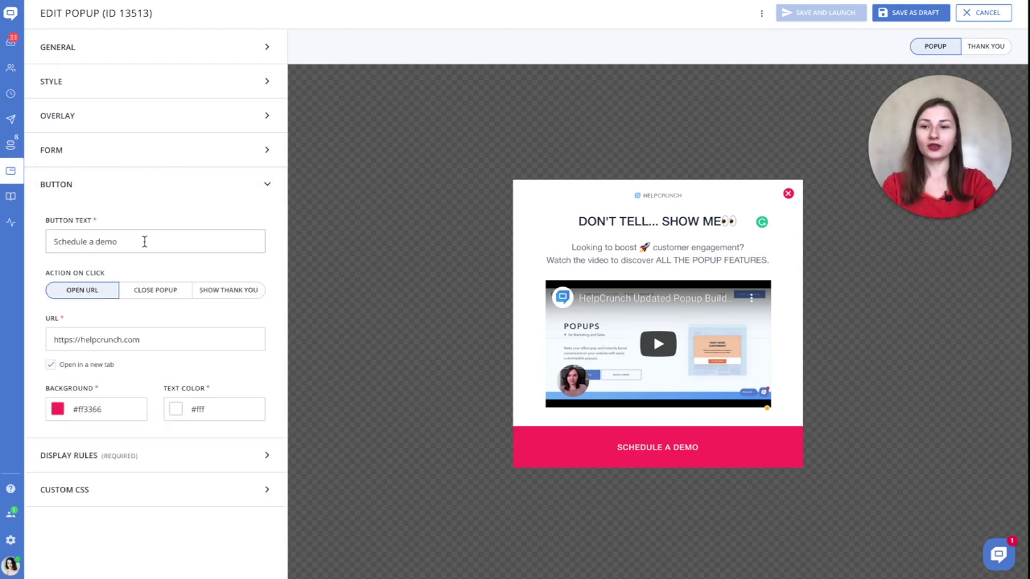
{"action": "left_click_drag", "start_coordinate": [120, 242], "coordinate": [53, 241]}
{"action": "type", "text": "St"}
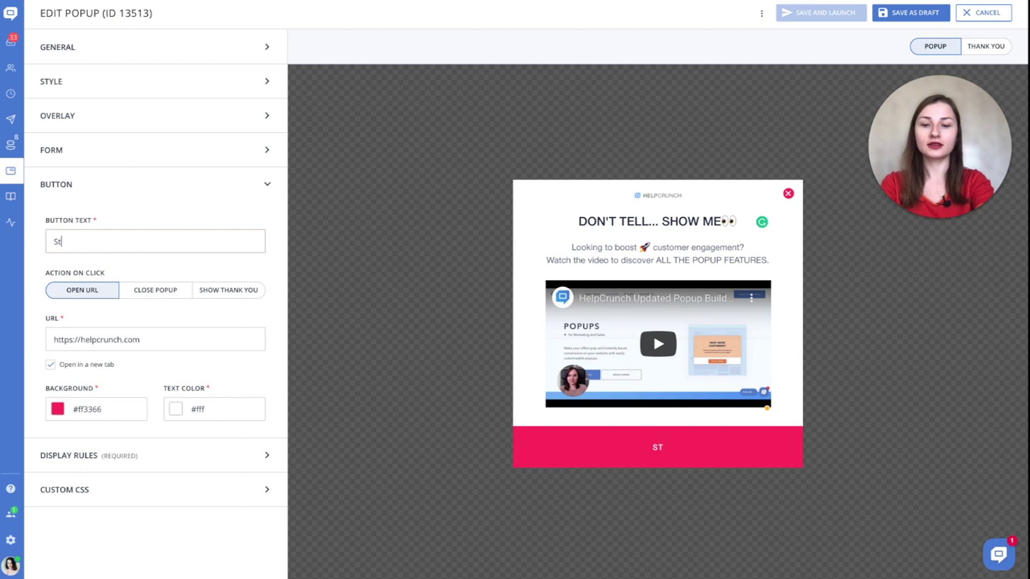
{"action": "type", "text": "art free trial"}
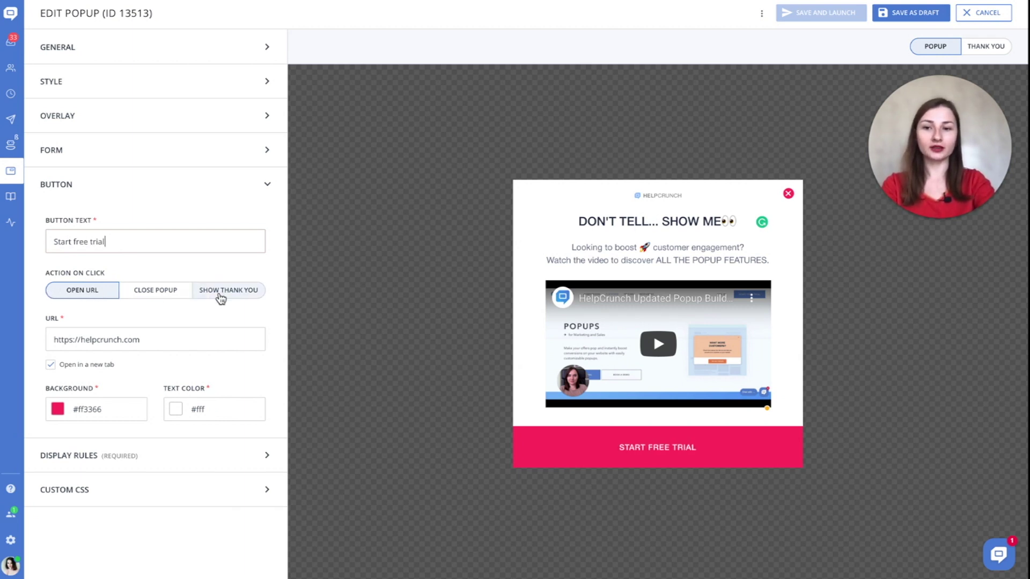
{"action": "left_click", "coordinate": [163, 339]}
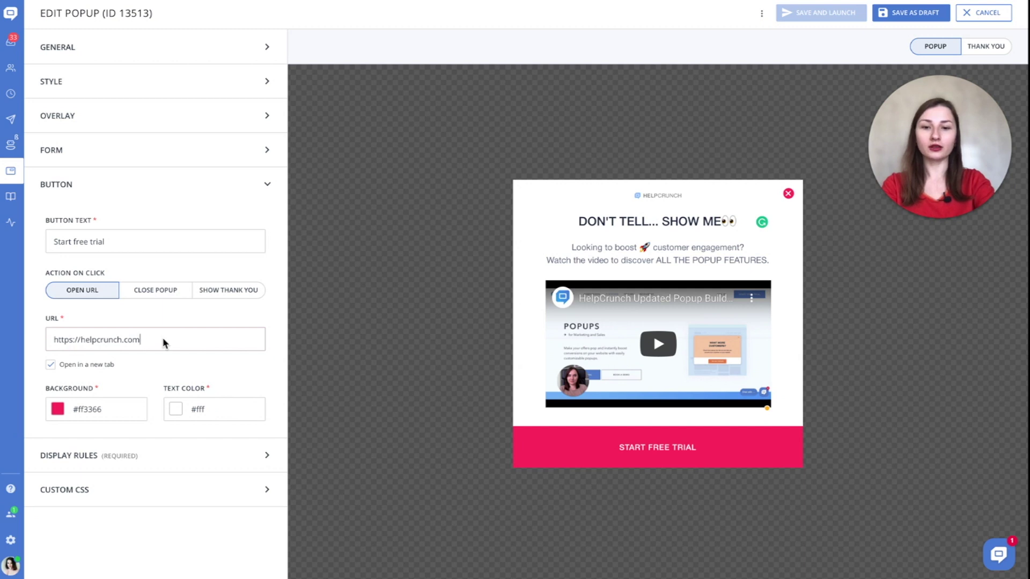
{"action": "type", "text": "/signup.html"}
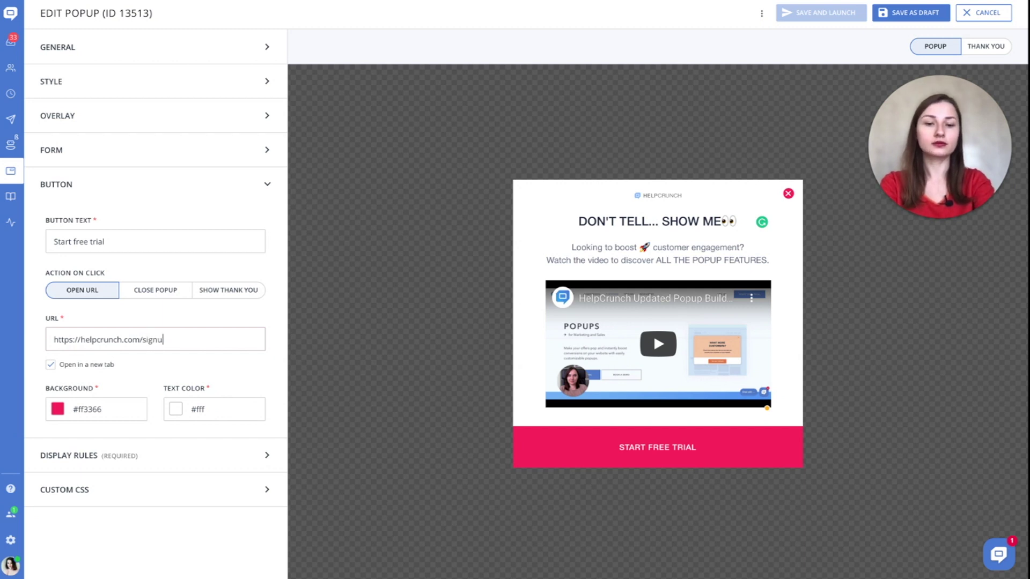
{"action": "left_click_drag", "start_coordinate": [103, 410], "coordinate": [79, 409]}
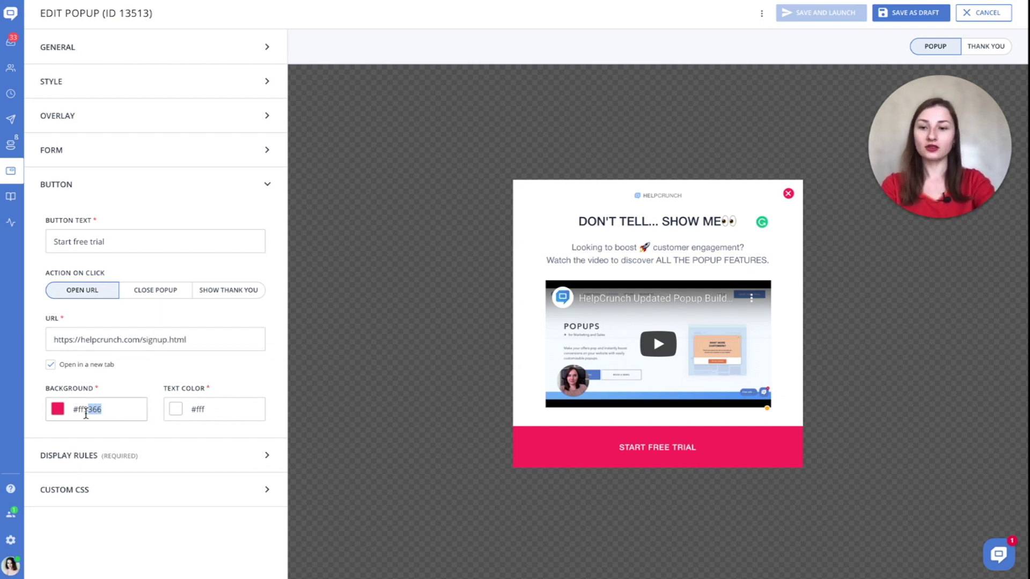
{"action": "type", "text": "#5184D8"}
{"action": "left_click", "coordinate": [205, 409]}
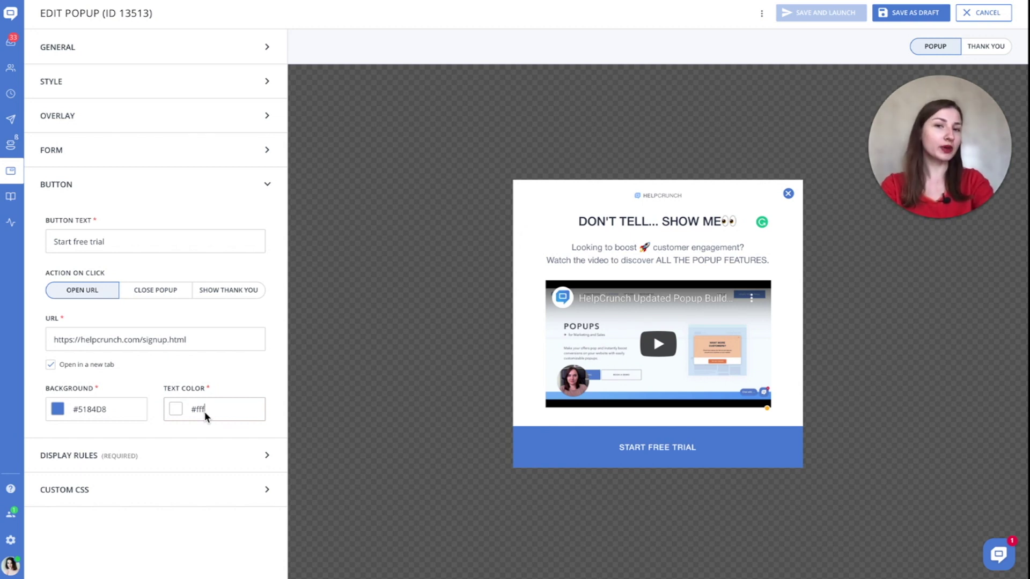
Switch off the Show overlay toggle in the popup's Overlay settings
{"action": "left_click", "coordinate": [362, 310]}
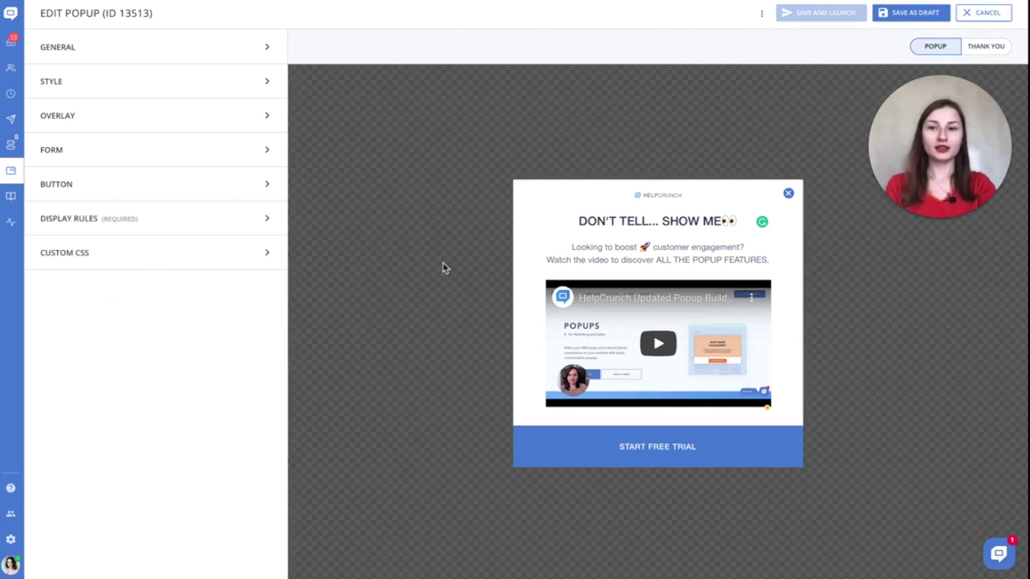
{"action": "left_click", "coordinate": [254, 119]}
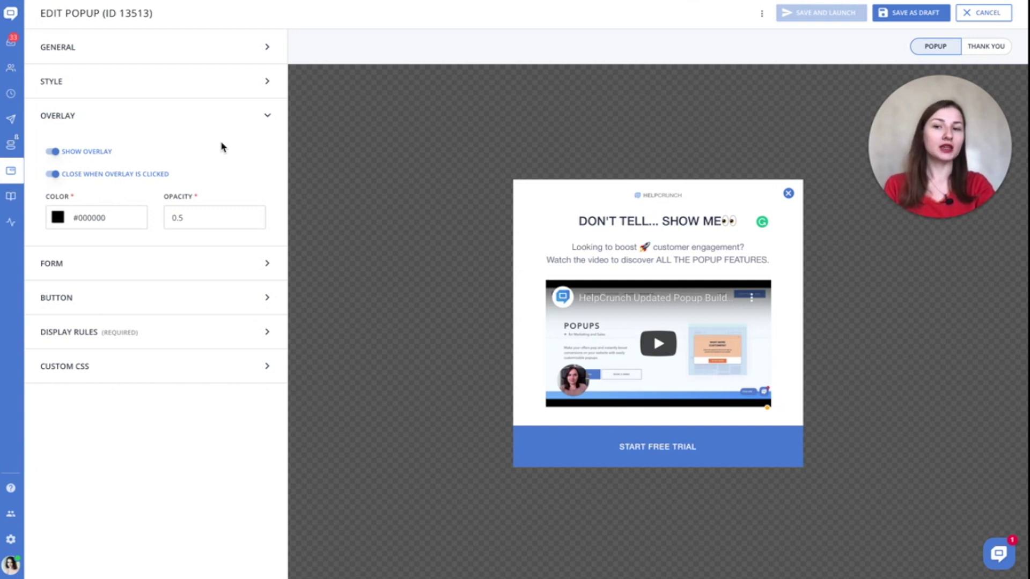
{"action": "left_click", "coordinate": [52, 152]}
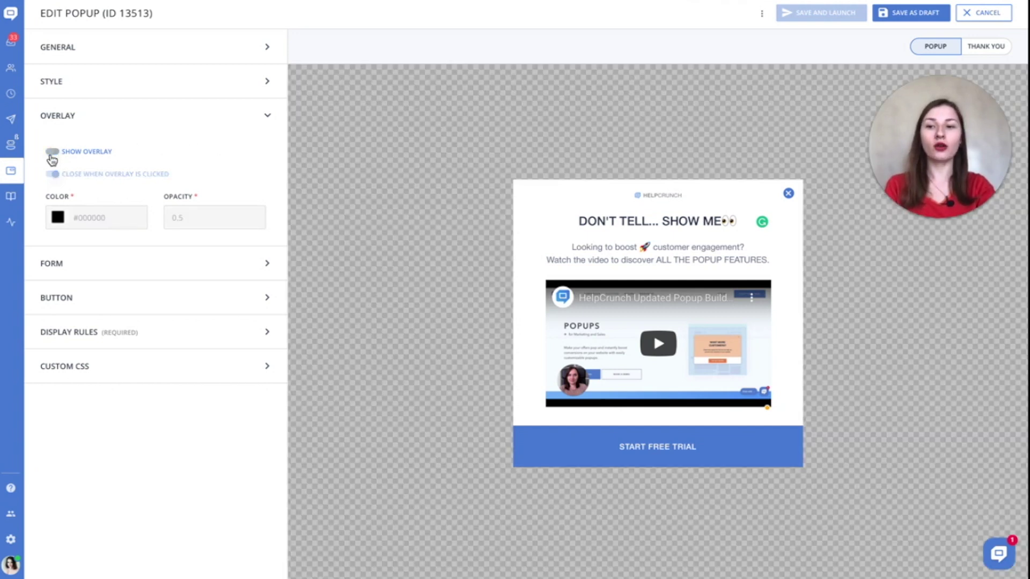
{"action": "left_click", "coordinate": [202, 155]}
{"action": "left_click", "coordinate": [269, 150]}
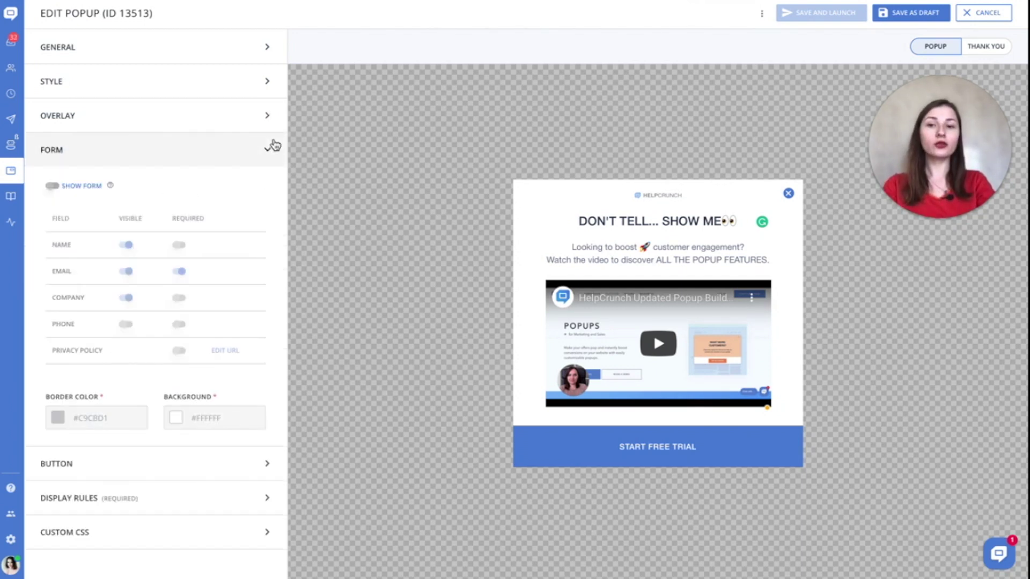
{"action": "left_click", "coordinate": [53, 187]}
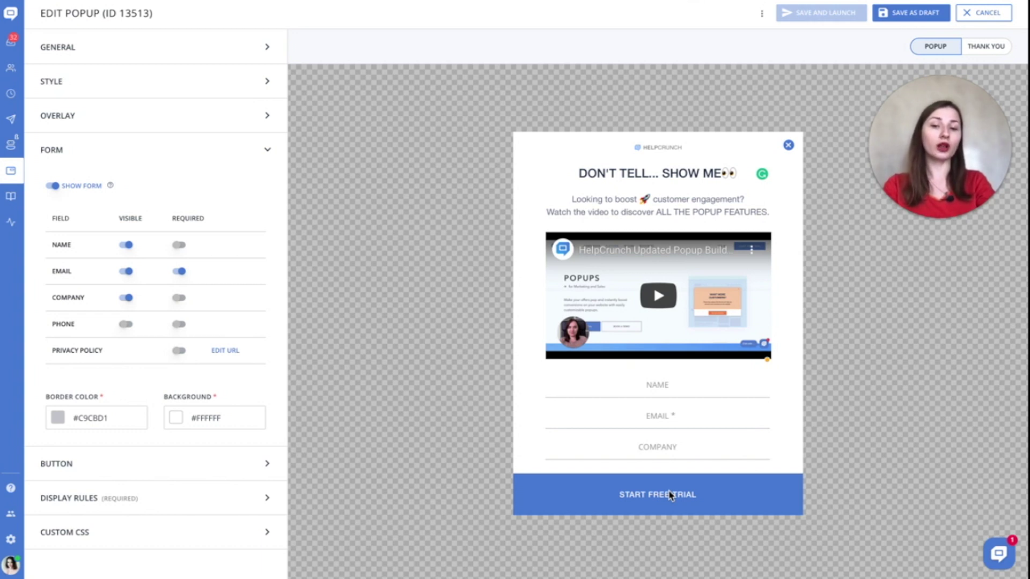
{"action": "left_click", "coordinate": [52, 186]}
{"action": "left_click", "coordinate": [150, 157]}
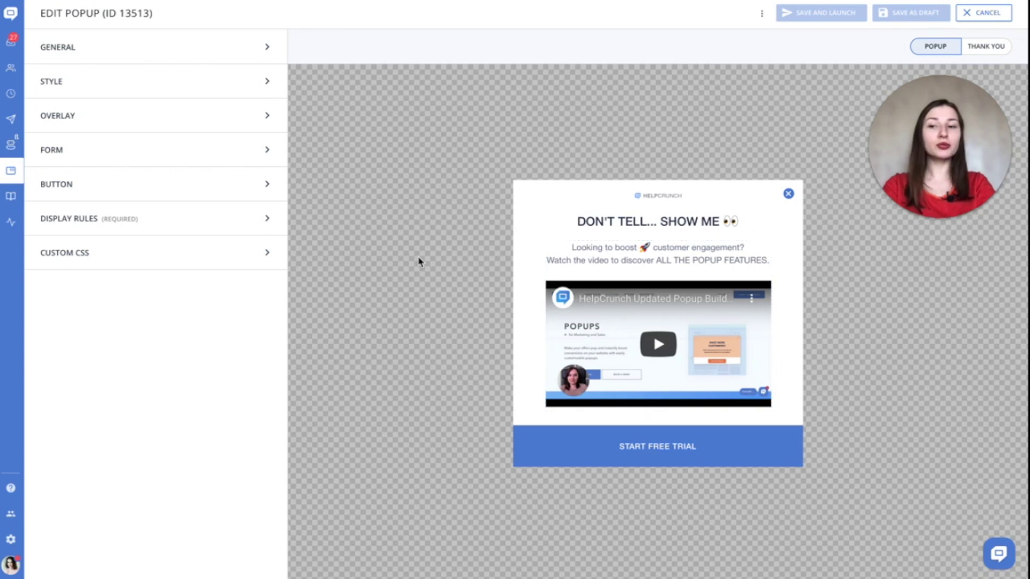
Add a display rule requiring time on page greater than 5 seconds
{"action": "left_click", "coordinate": [266, 225]}
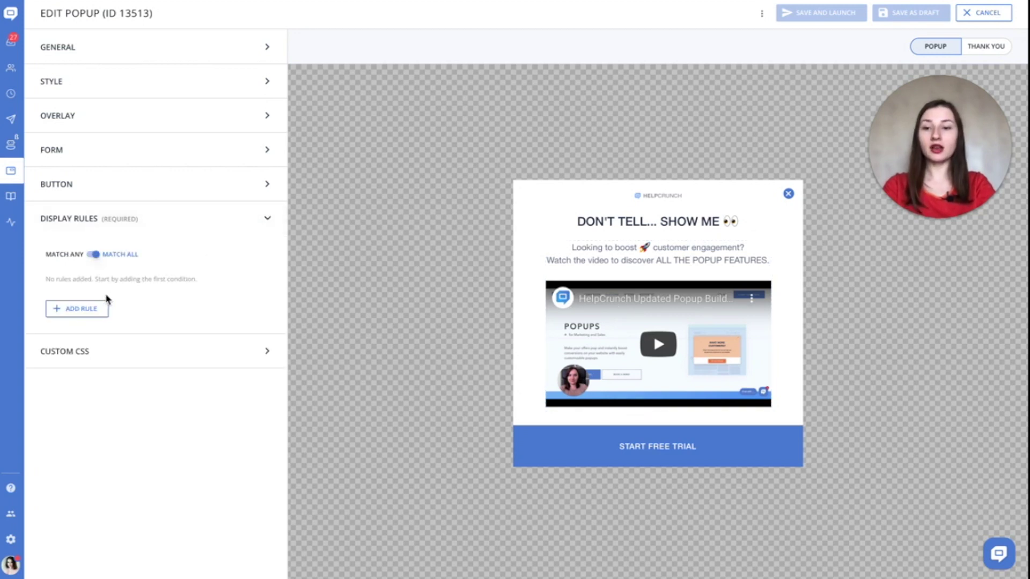
{"action": "left_click", "coordinate": [76, 308]}
{"action": "scroll", "coordinate": [104, 366], "scroll_direction": "down", "scroll_amount": 5}
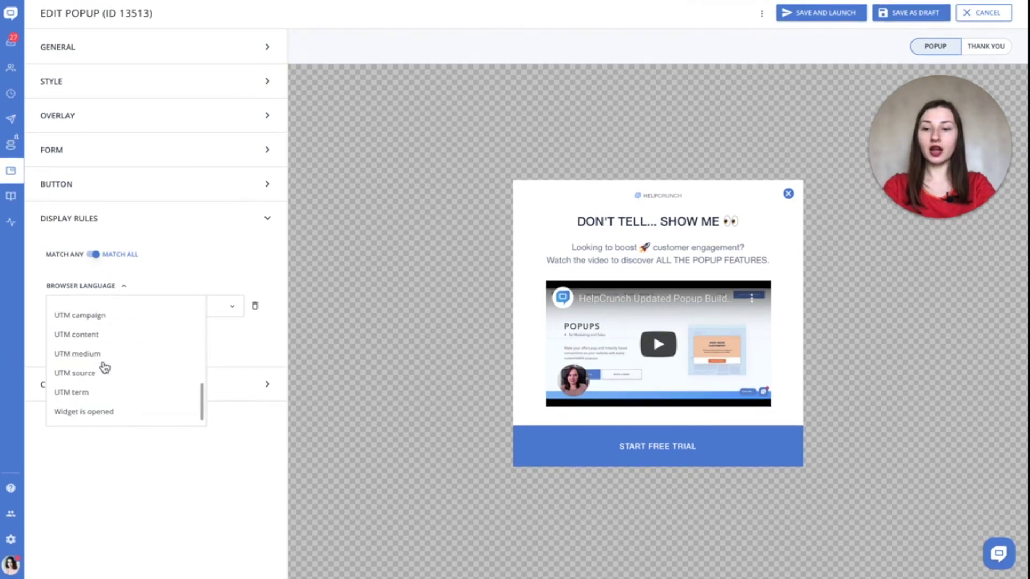
{"action": "scroll", "coordinate": [104, 366], "scroll_direction": "up", "scroll_amount": 4}
{"action": "left_click", "coordinate": [103, 368]}
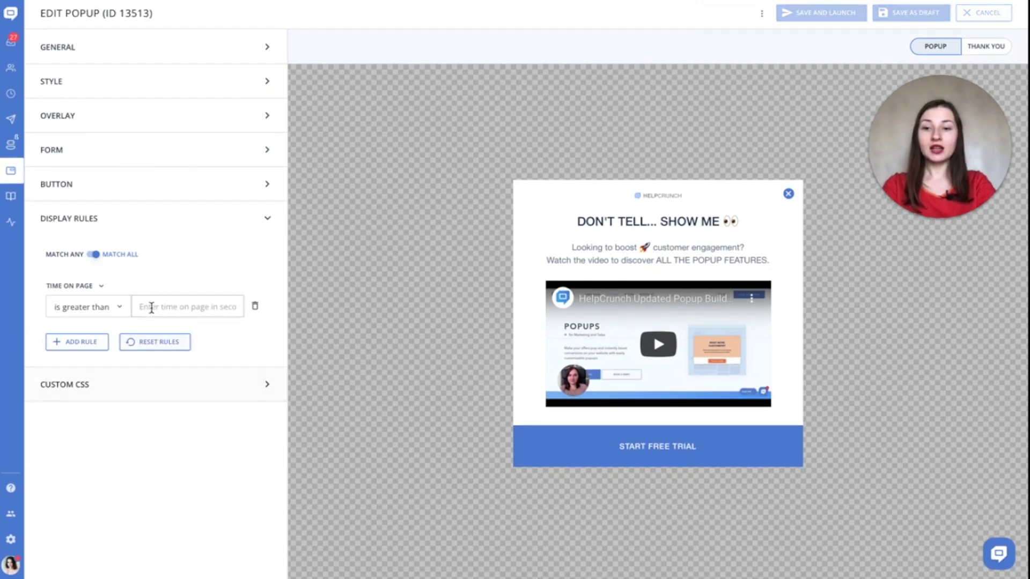
{"action": "left_click", "coordinate": [150, 309]}
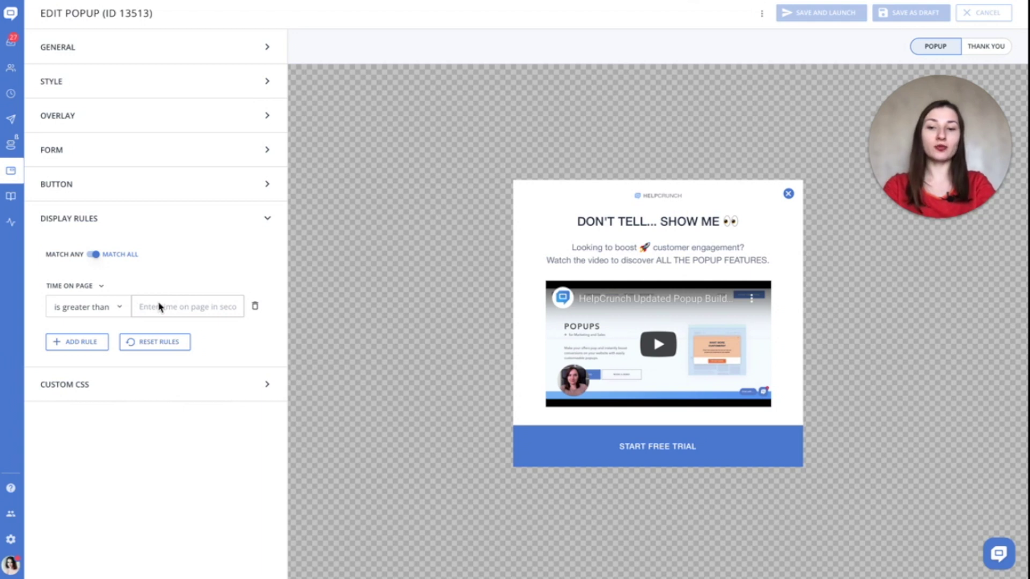
{"action": "type", "text": "5"}
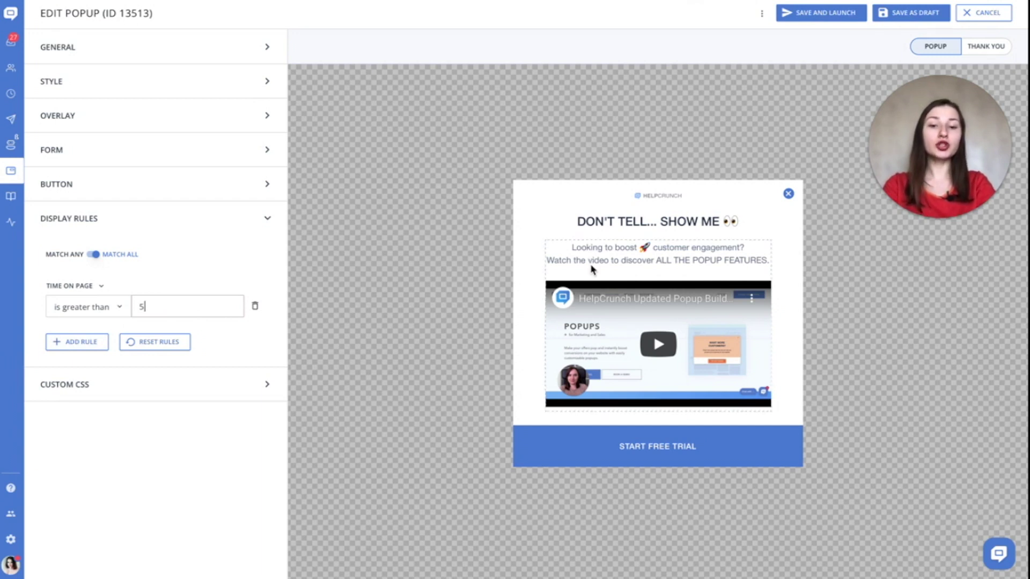
Add a second display rule requiring browser language to equal English
{"action": "left_click", "coordinate": [89, 344]}
{"action": "left_click", "coordinate": [110, 367]}
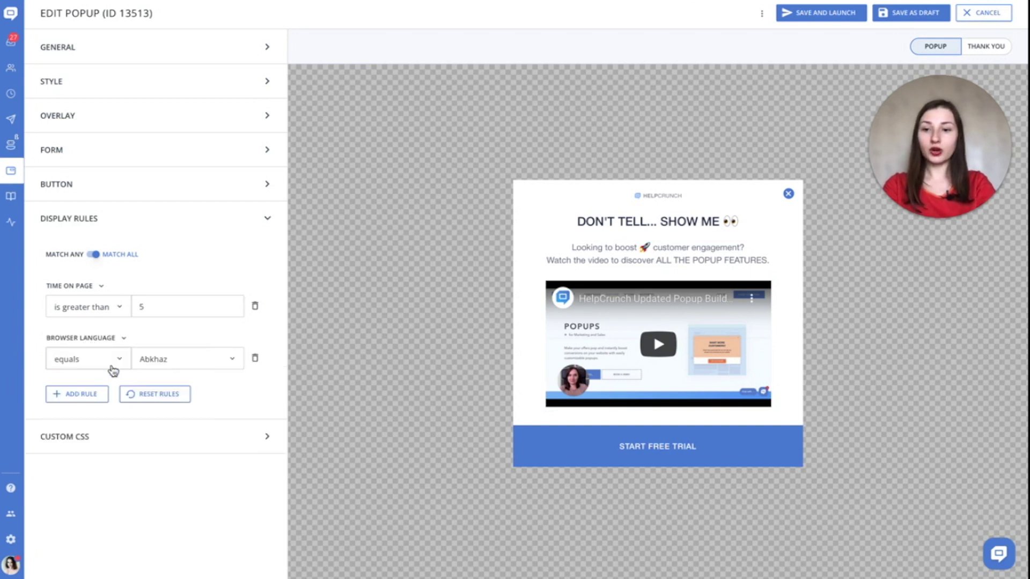
{"action": "left_click", "coordinate": [186, 359]}
{"action": "scroll", "coordinate": [194, 402], "scroll_direction": "down", "scroll_amount": 5}
{"action": "scroll", "coordinate": [194, 403], "scroll_direction": "down", "scroll_amount": 5}
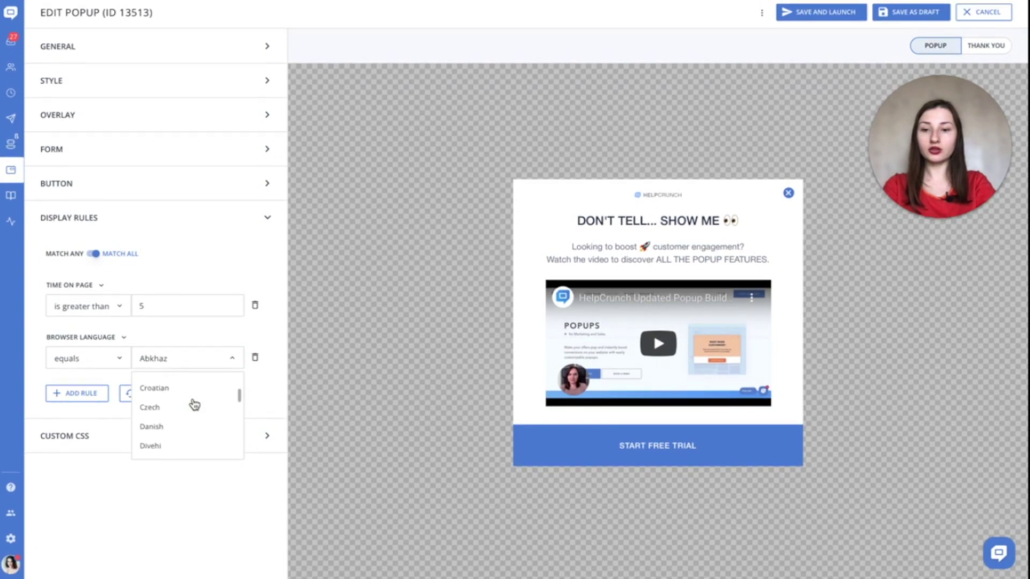
{"action": "scroll", "coordinate": [194, 403], "scroll_direction": "down", "scroll_amount": 1}
{"action": "left_click", "coordinate": [195, 407]}
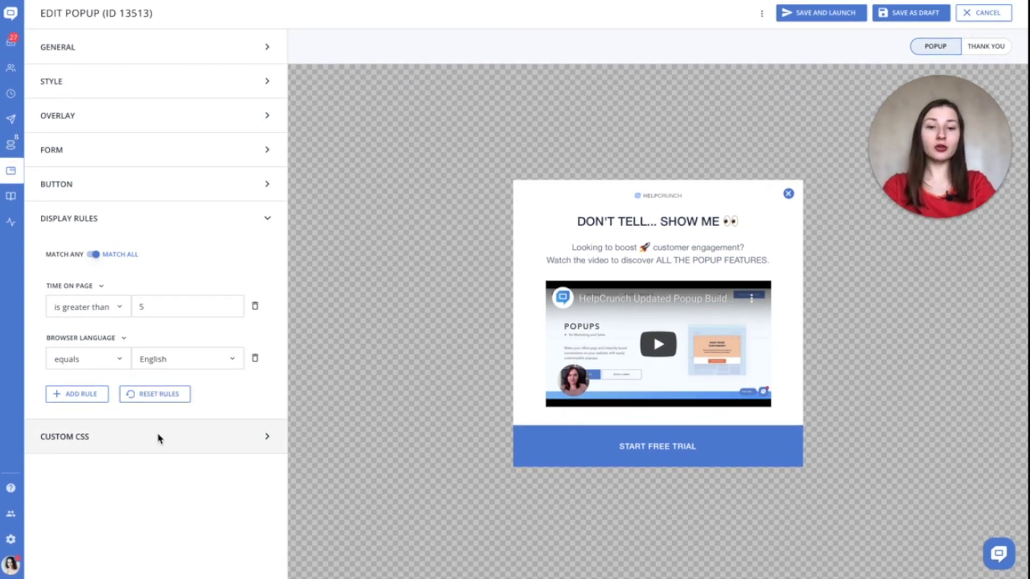
{"action": "left_click", "coordinate": [77, 394]}
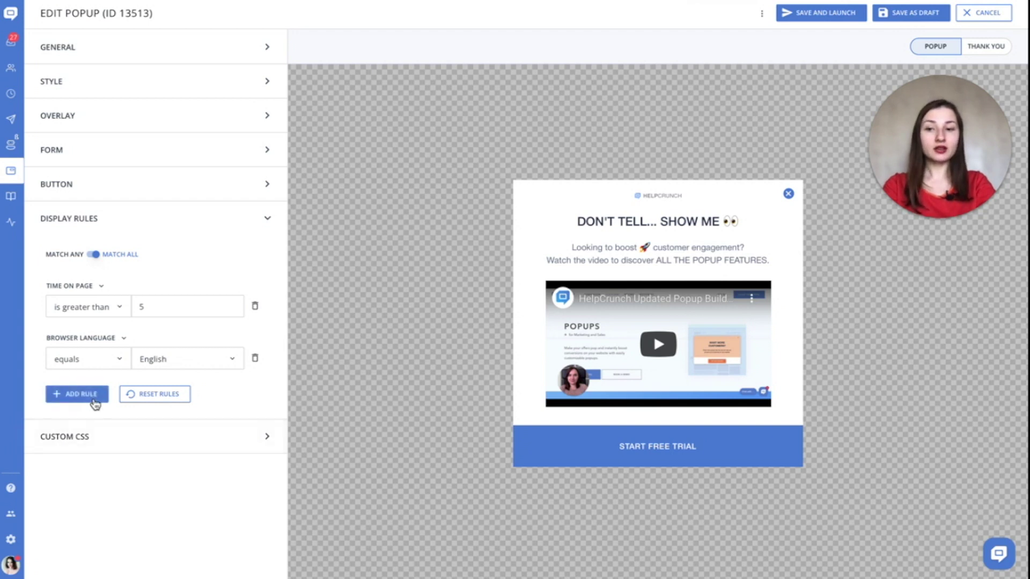
{"action": "left_click", "coordinate": [100, 491]}
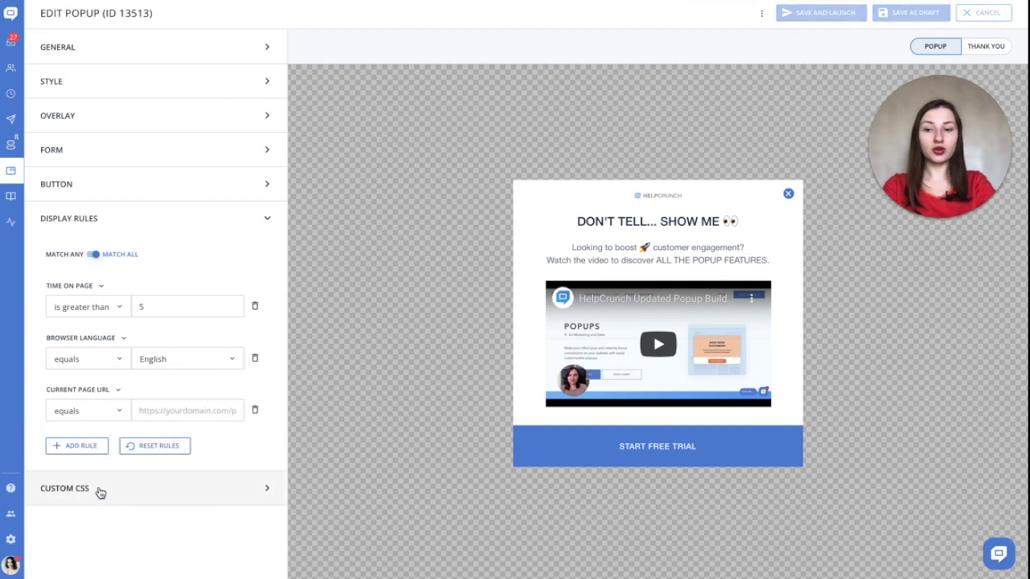
{"action": "left_click", "coordinate": [185, 410]}
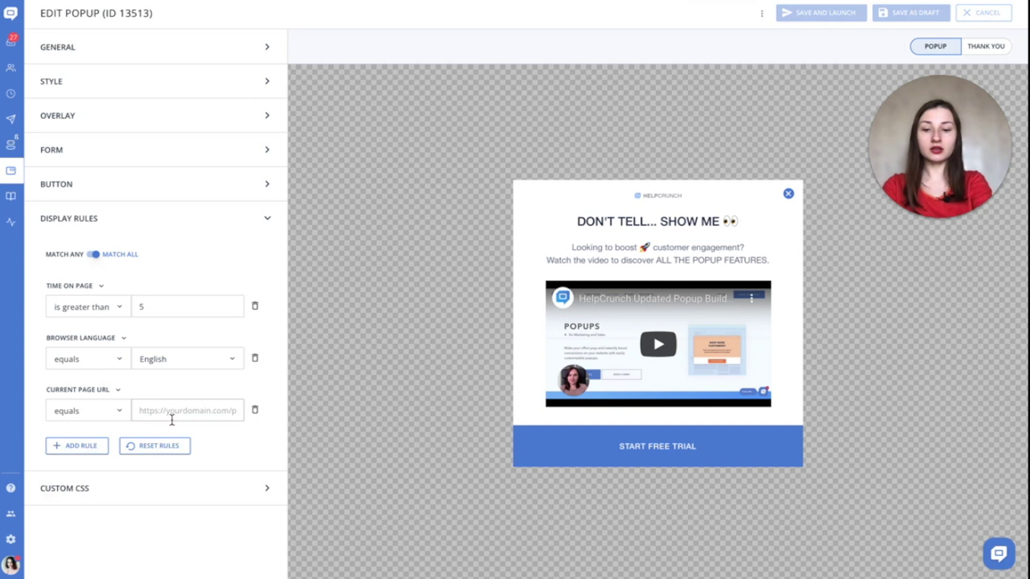
{"action": "type", "text": "https://helpcrunch.com/popups.html"}
{"action": "left_click", "coordinate": [118, 411]}
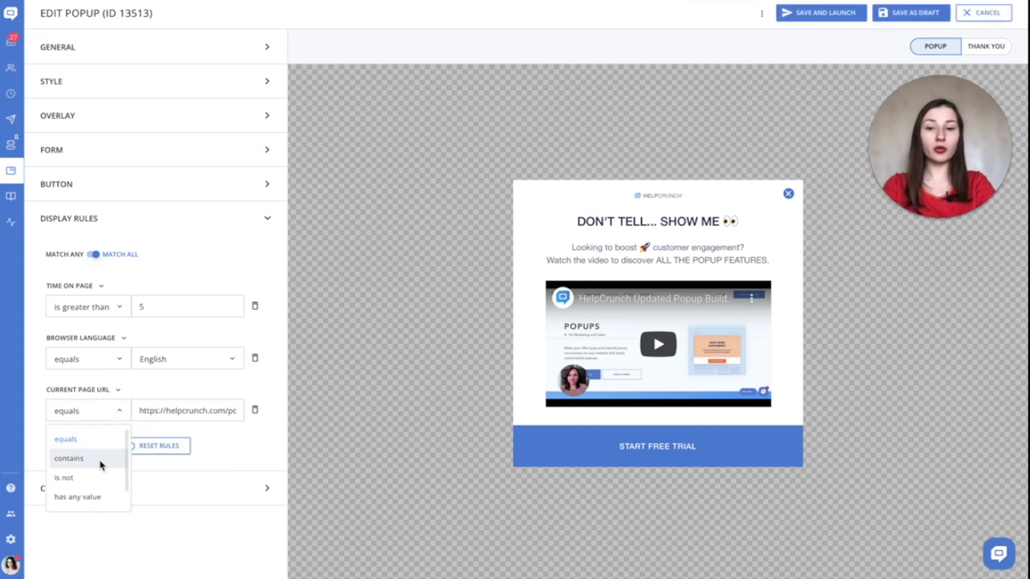
{"action": "left_click", "coordinate": [237, 448]}
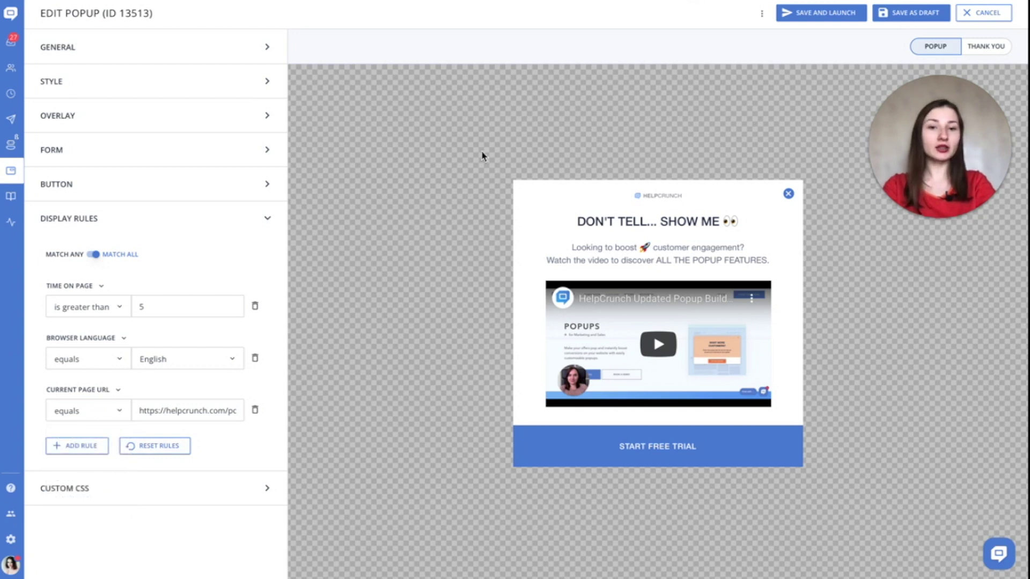
{"action": "left_click", "coordinate": [828, 18]}
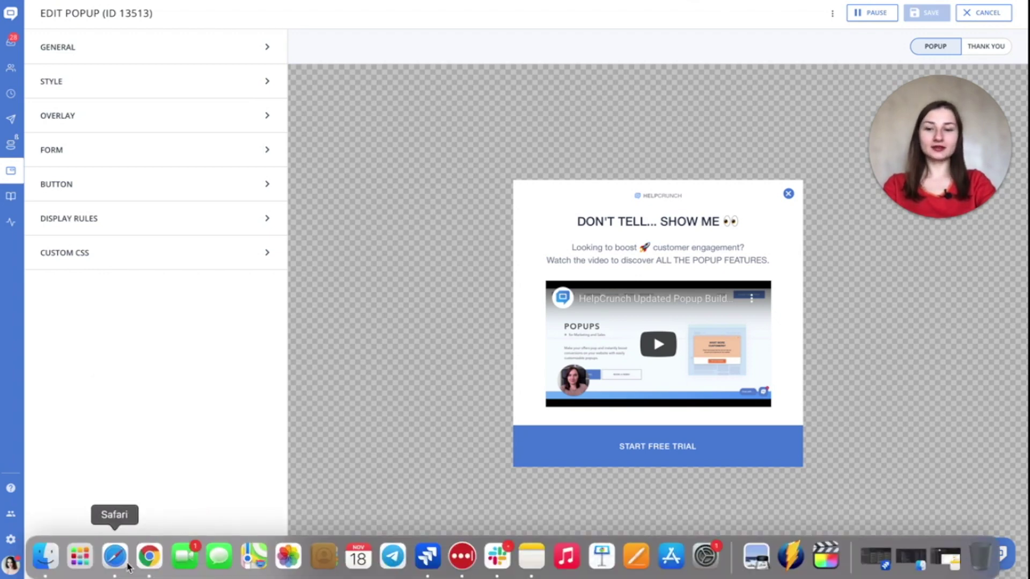
Open helpcrunch.com/popups.html in Safari beside the editor; play, skip ahead, and pause the popup video
{"action": "left_click", "coordinate": [113, 555]}
{"action": "left_click", "coordinate": [686, 277]}
{"action": "scroll", "coordinate": [788, 187], "scroll_direction": "down", "scroll_amount": 8}
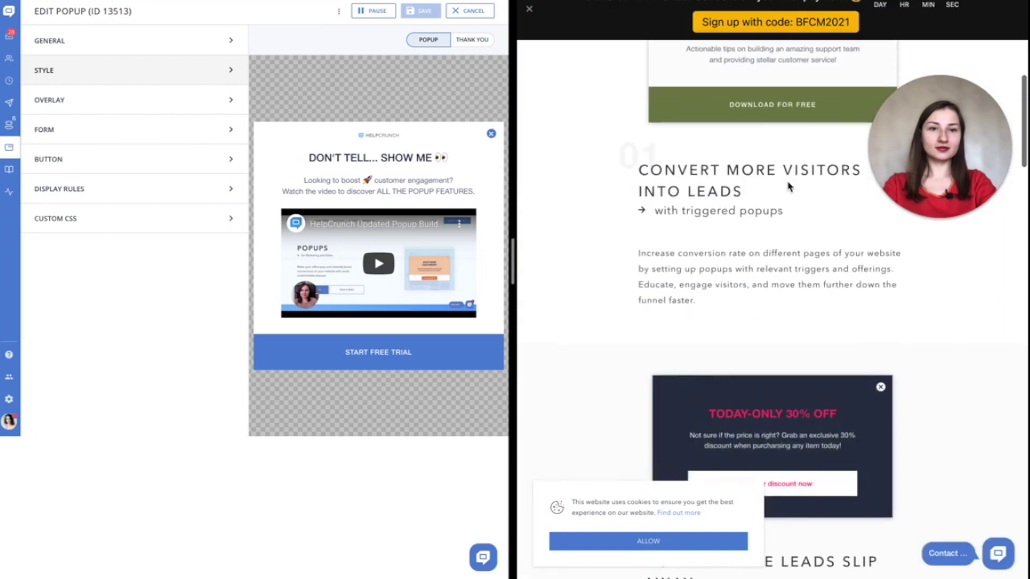
{"action": "scroll", "coordinate": [789, 187], "scroll_direction": "down", "scroll_amount": 8}
{"action": "scroll", "coordinate": [789, 187], "scroll_direction": "down", "scroll_amount": 8}
{"action": "scroll", "coordinate": [788, 187], "scroll_direction": "down", "scroll_amount": 5}
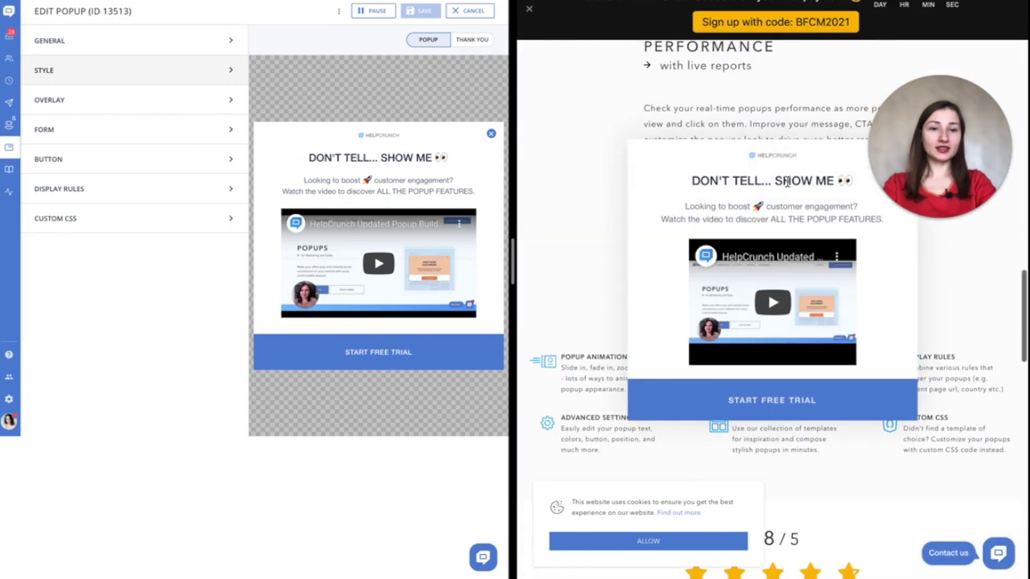
{"action": "left_click", "coordinate": [785, 305]}
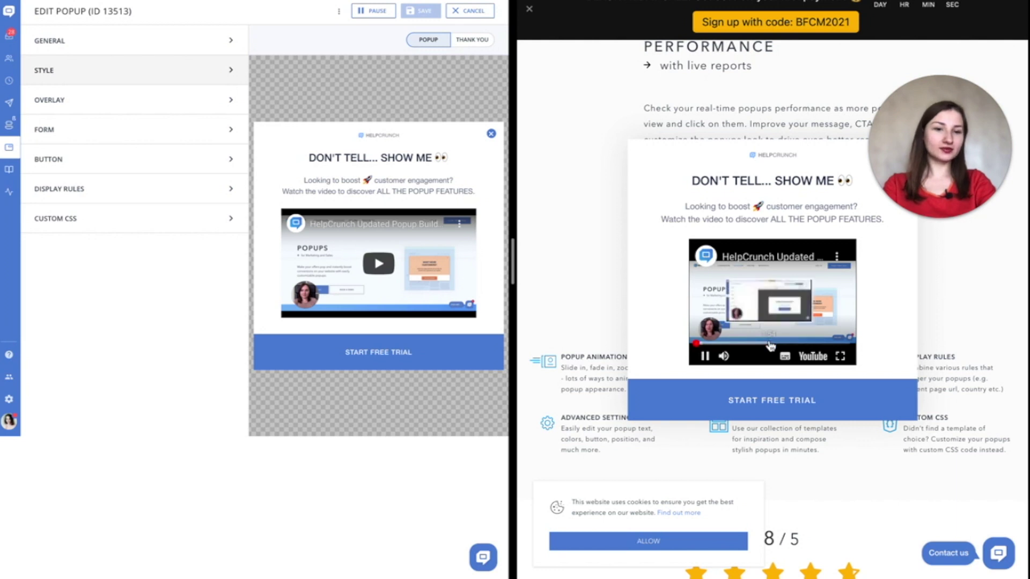
{"action": "left_click", "coordinate": [749, 348]}
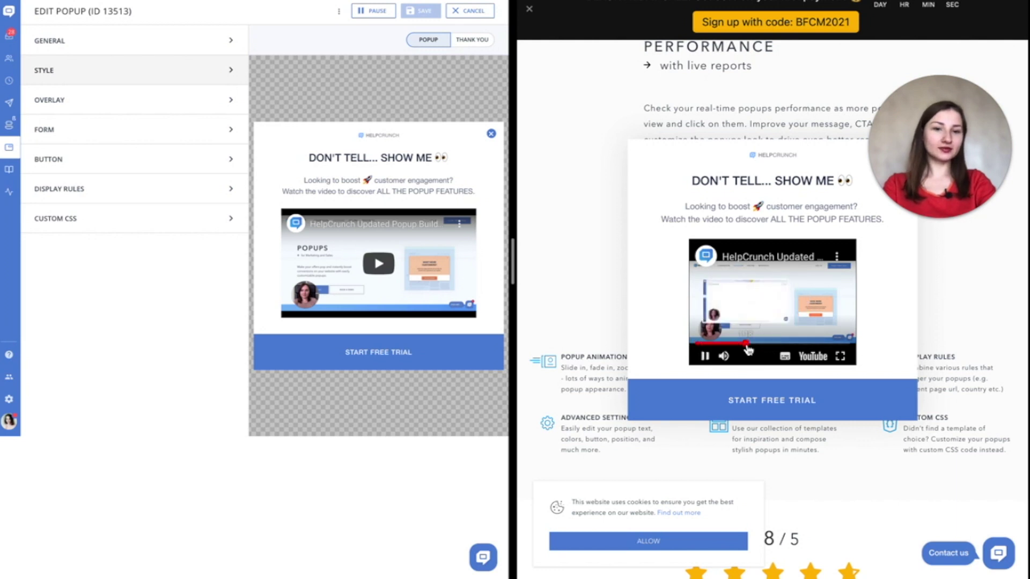
{"action": "left_click", "coordinate": [705, 357]}
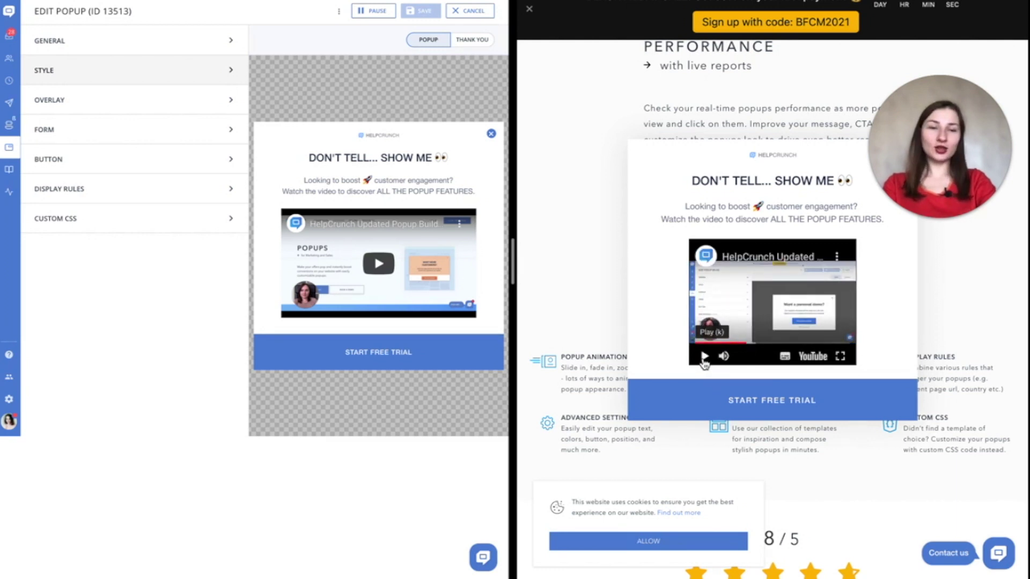